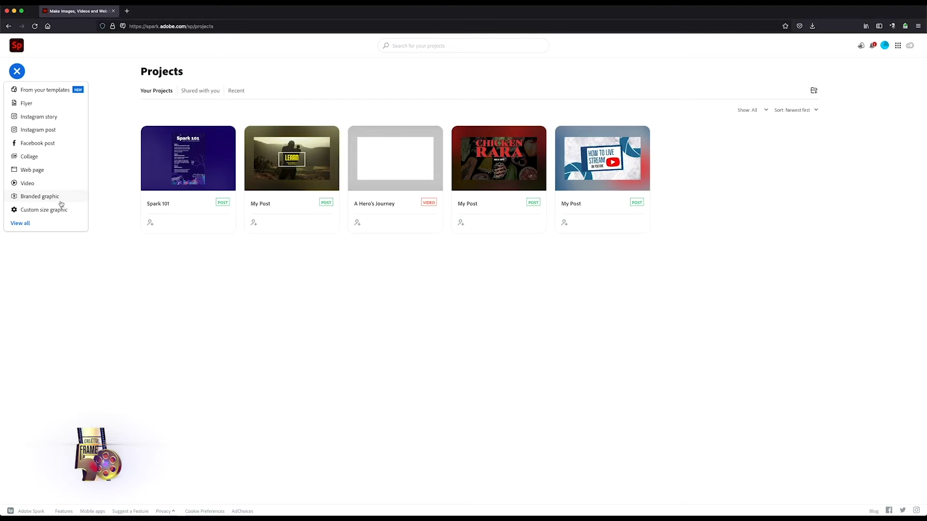
Start a YouTube Thumbnail design from the Stand out on social category in the full template list.
click(23, 223)
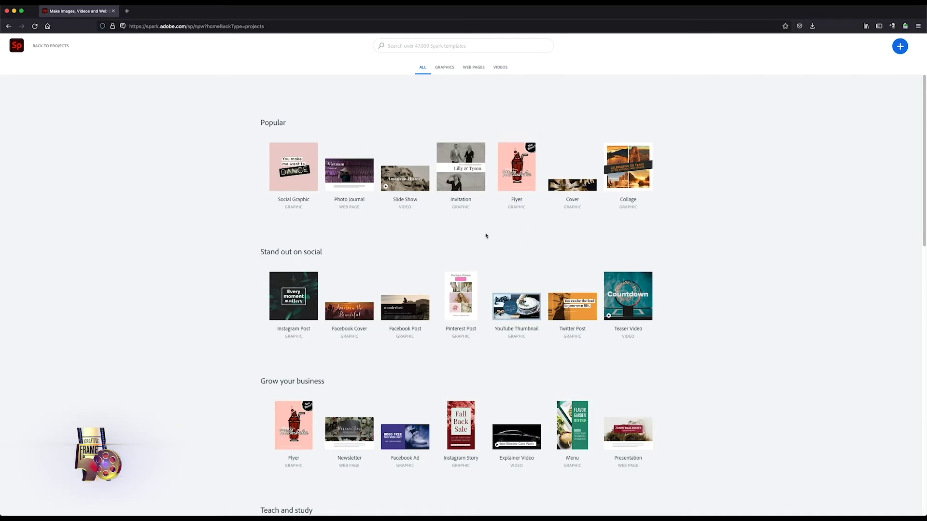
scroll(486, 237, down, 3)
scroll(486, 235, up, 1)
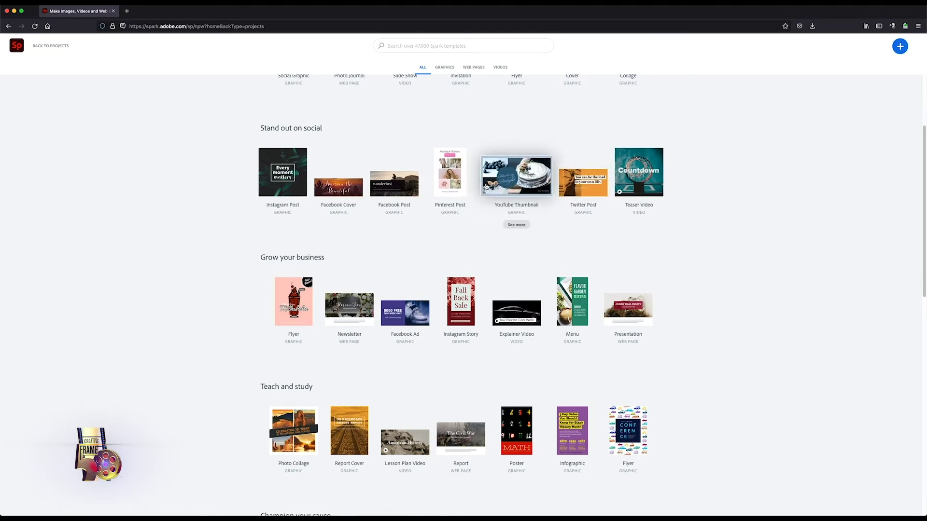
click(517, 183)
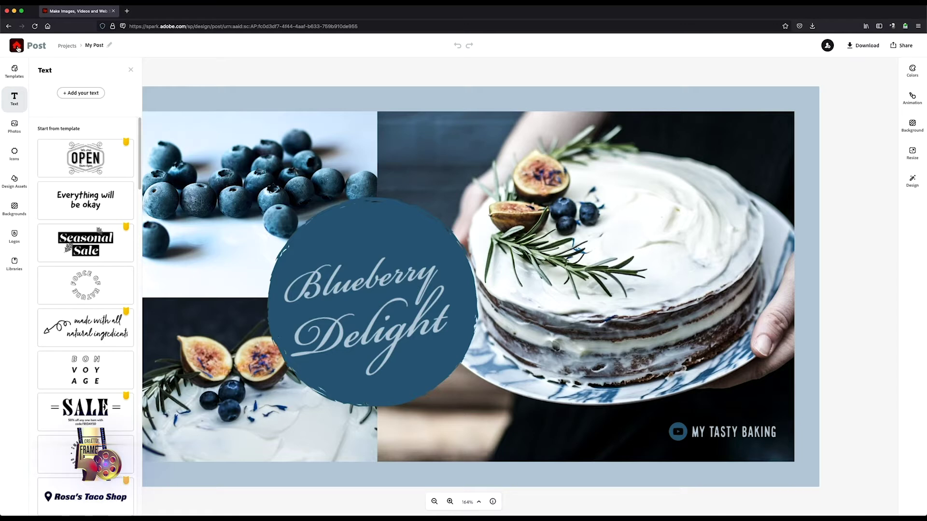
Leave the blueberry design, browse the YouTube thumbnail templates and create a post from the Metal Maze "Best Engine Designs" template.
click(18, 48)
click(507, 72)
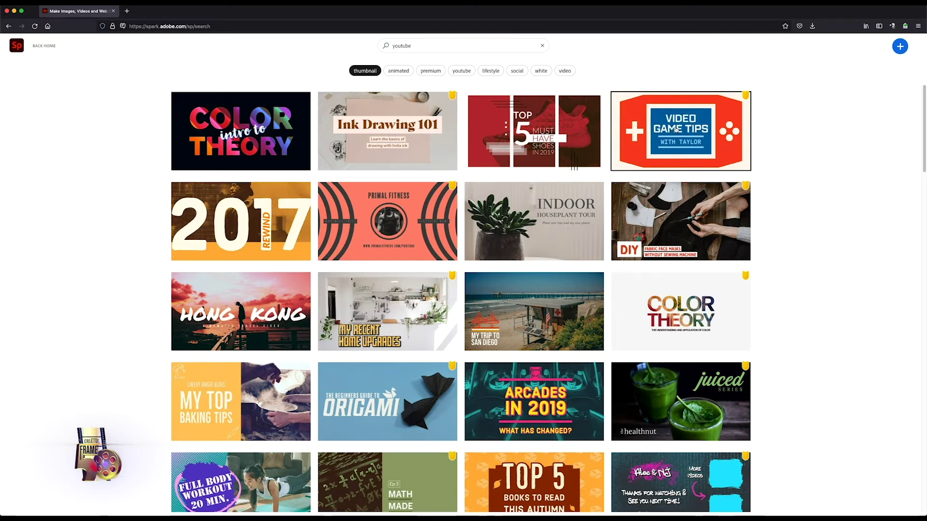
scroll(407, 298, down, 10)
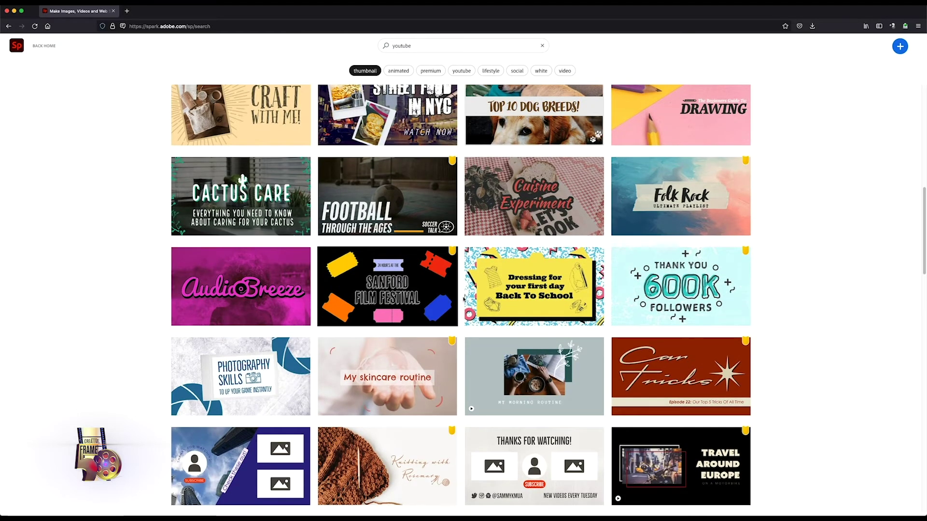
scroll(499, 292, down, 6)
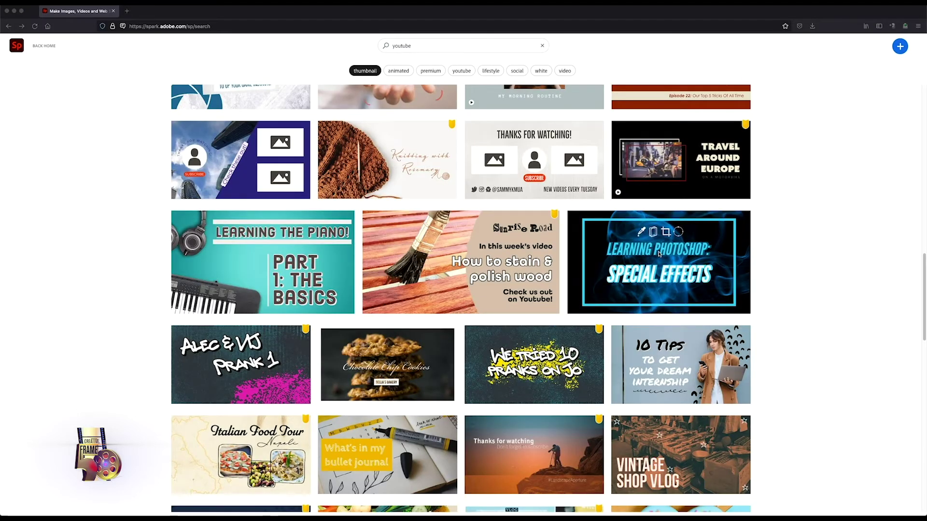
scroll(659, 255, down, 20)
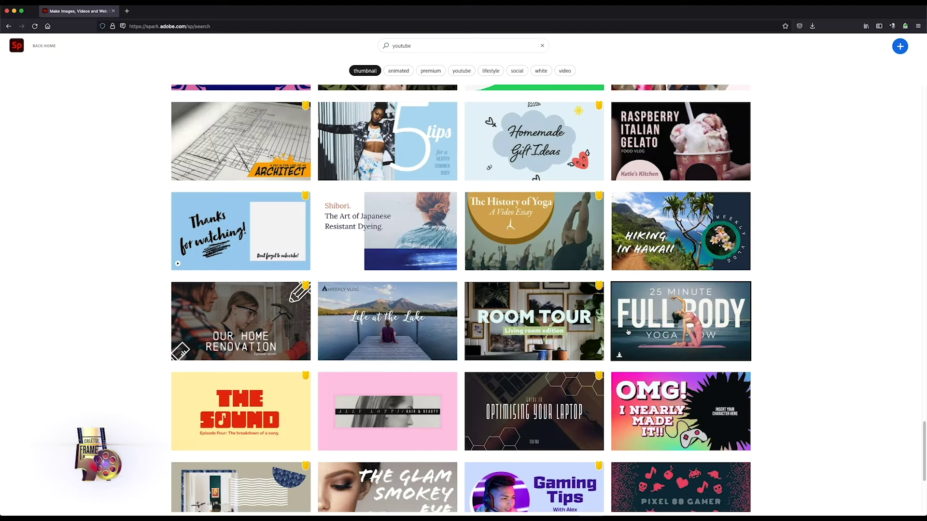
scroll(398, 307, down, 10)
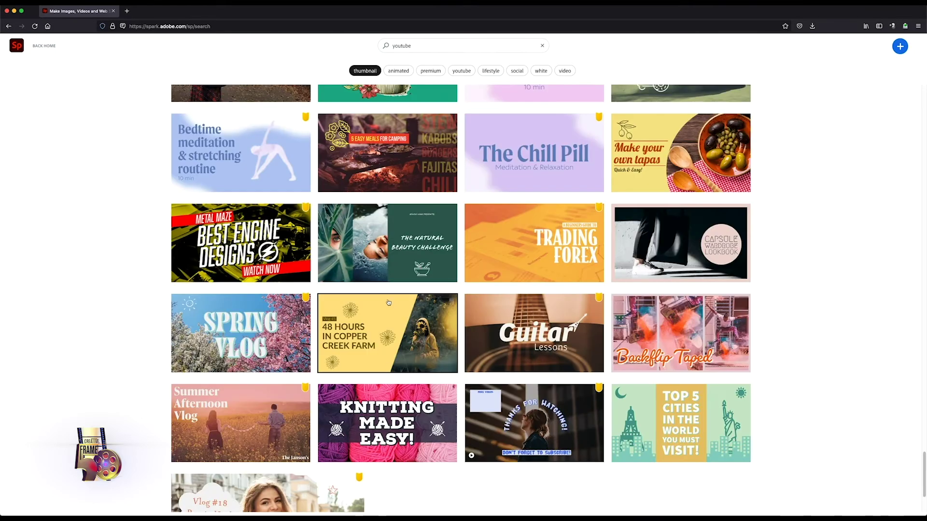
click(301, 270)
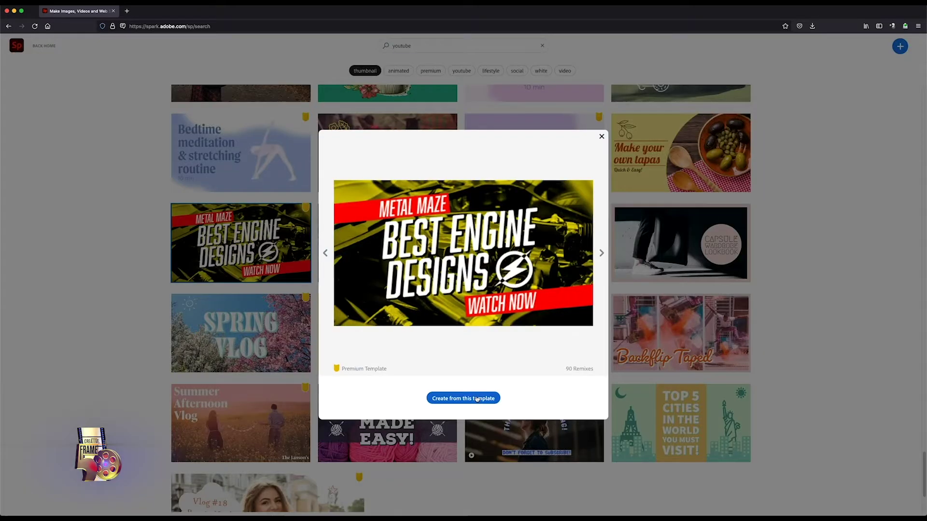
click(476, 398)
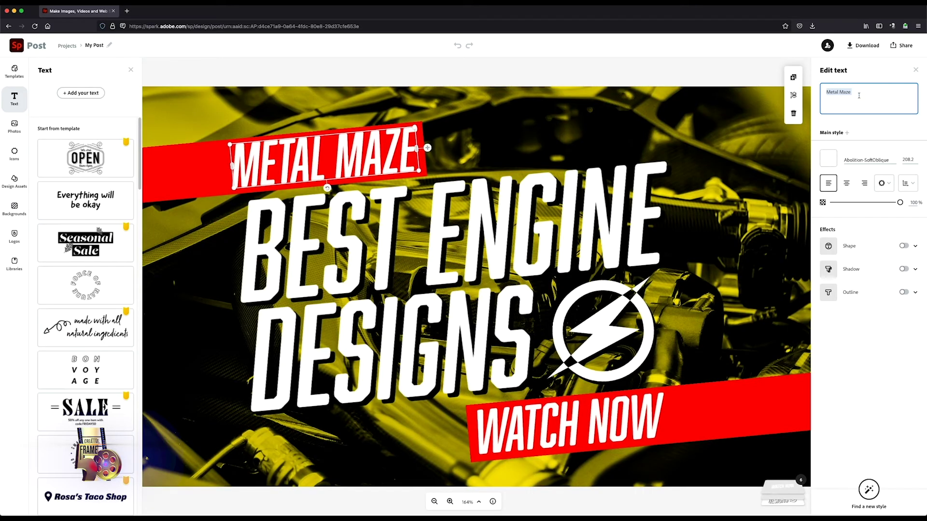
Replace the "Metal Maze" text with "Secret Technique" and move it down over the upper red banner.
text(Secret Techniquw)
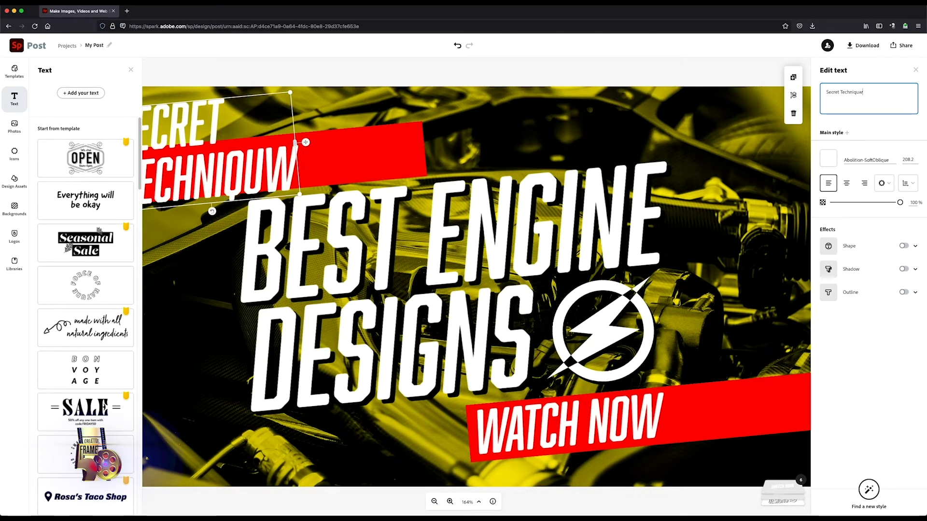
key(BackSpace)
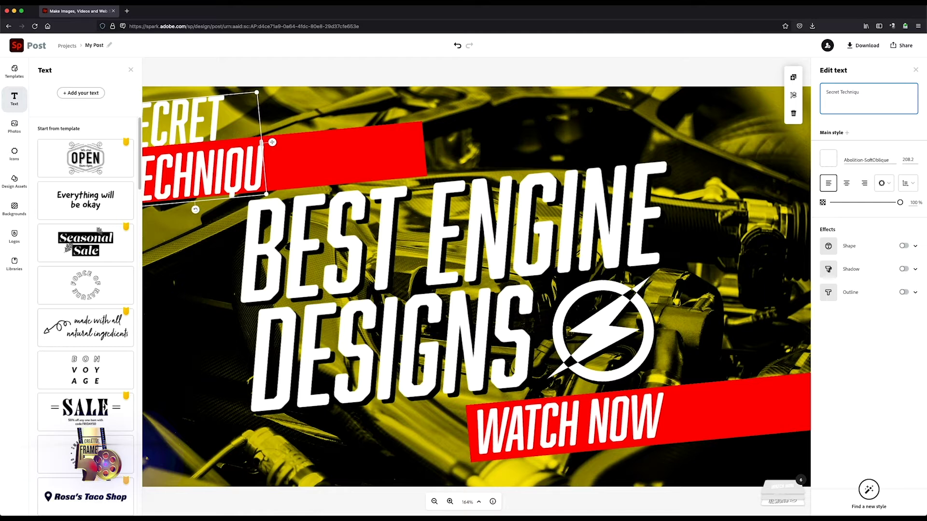
text(e)
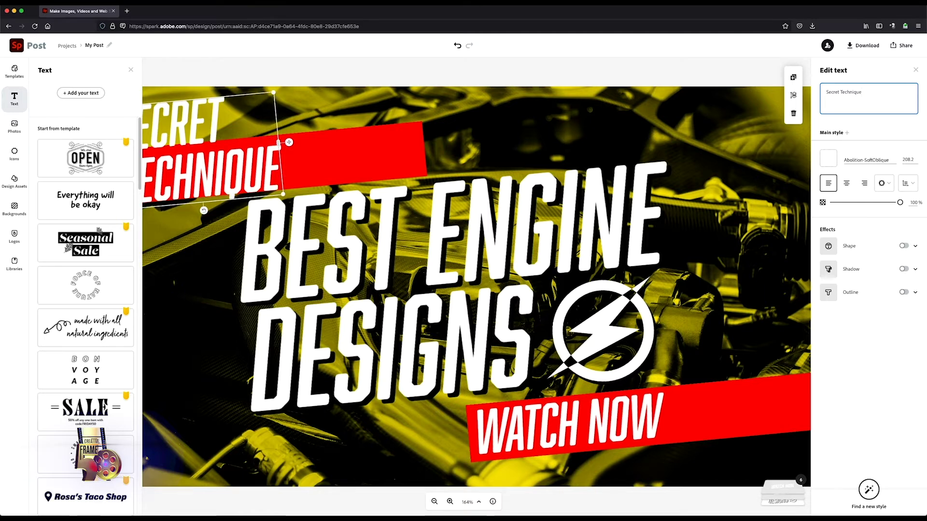
drag(289, 142, 279, 201)
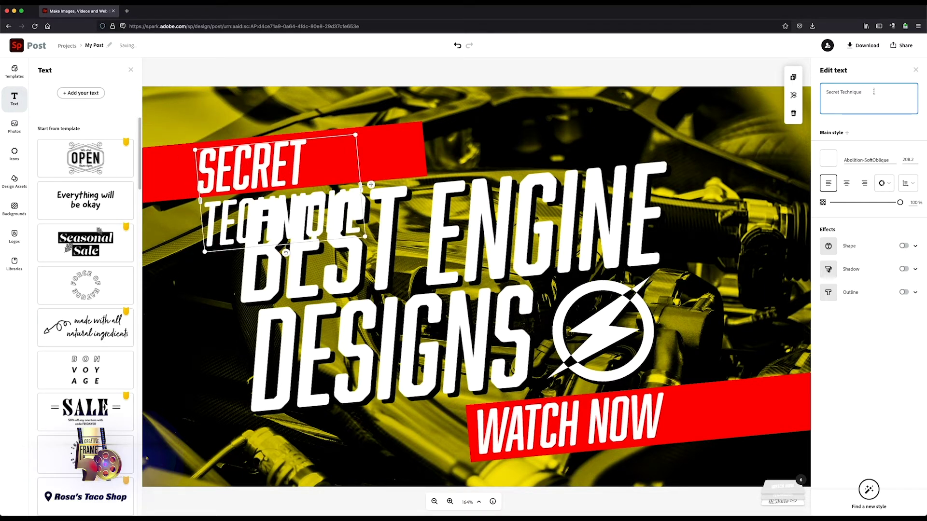
Shorten the upper banner text to "Secret" and shift it right to sit inside the red banner.
key(BackSpace)
key(BackSpace)
key(BackSpace)
key(BackSpace)
key(BackSpace)
key(BackSpace)
key(BackSpace)
key(BackSpace)
key(BackSpace)
key(BackSpace)
drag(296, 159, 365, 154)
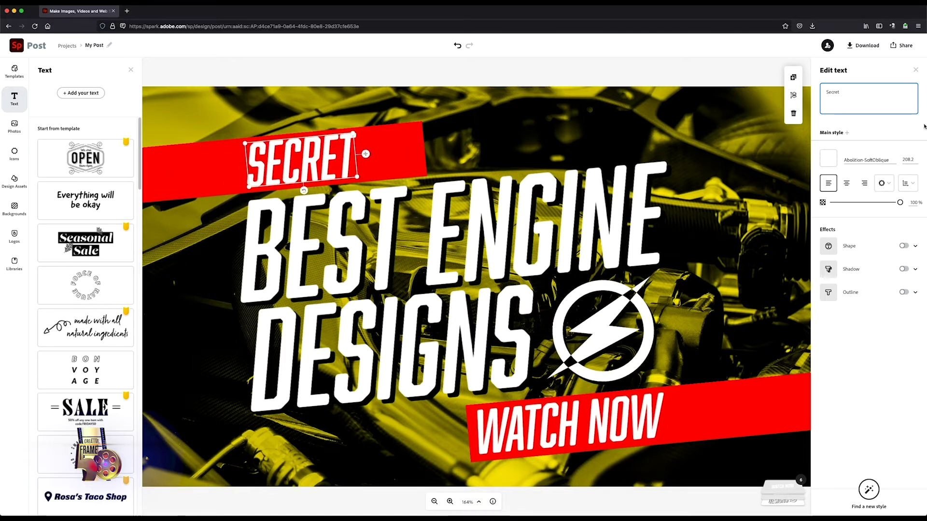
Replace the "Best Engine Designs" headline with "How to Clear Media Cache".
click(458, 248)
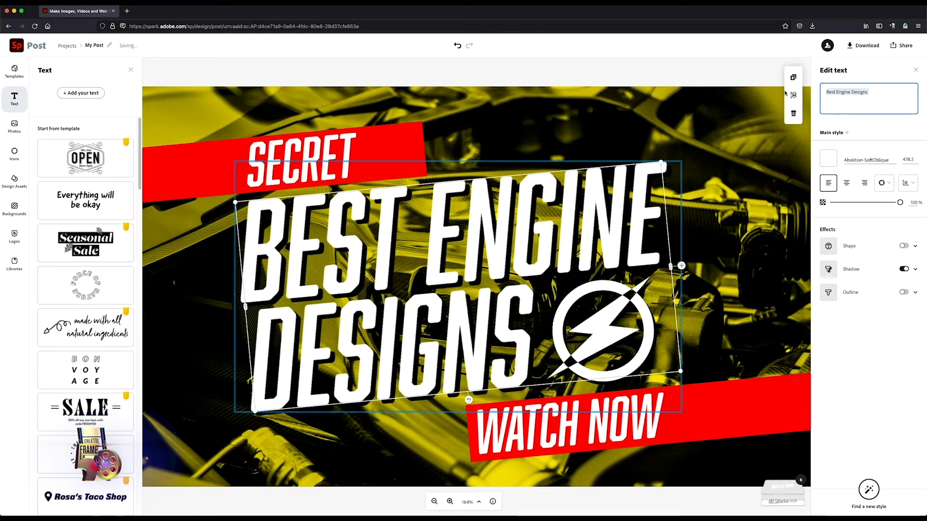
text(How)
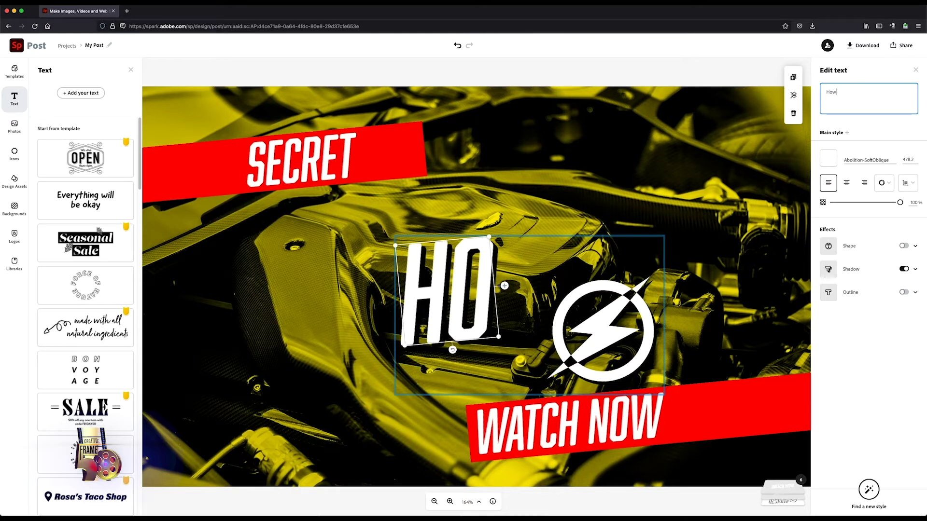
text( to )
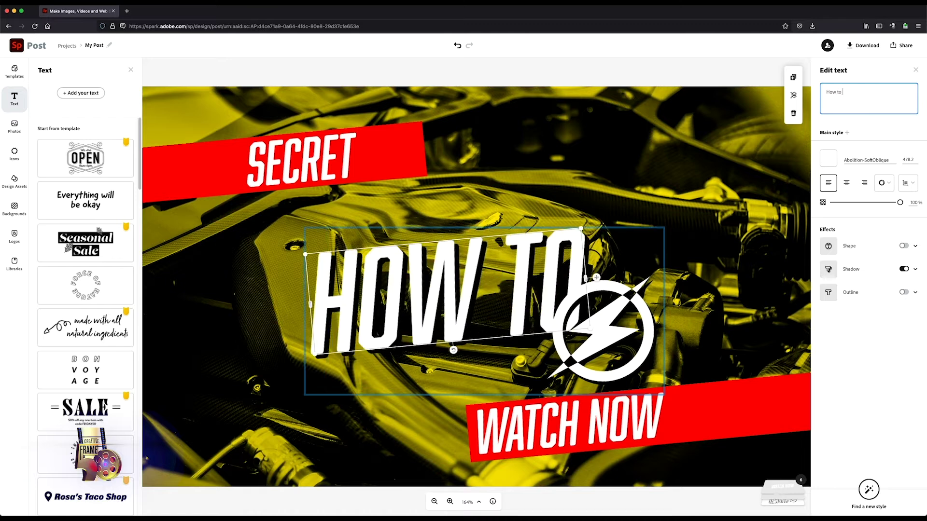
text(C)
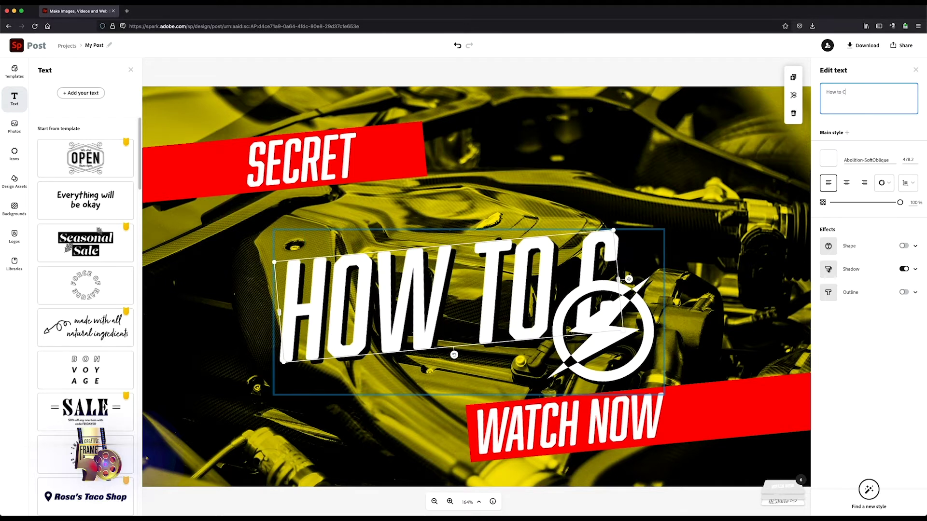
text(lear)
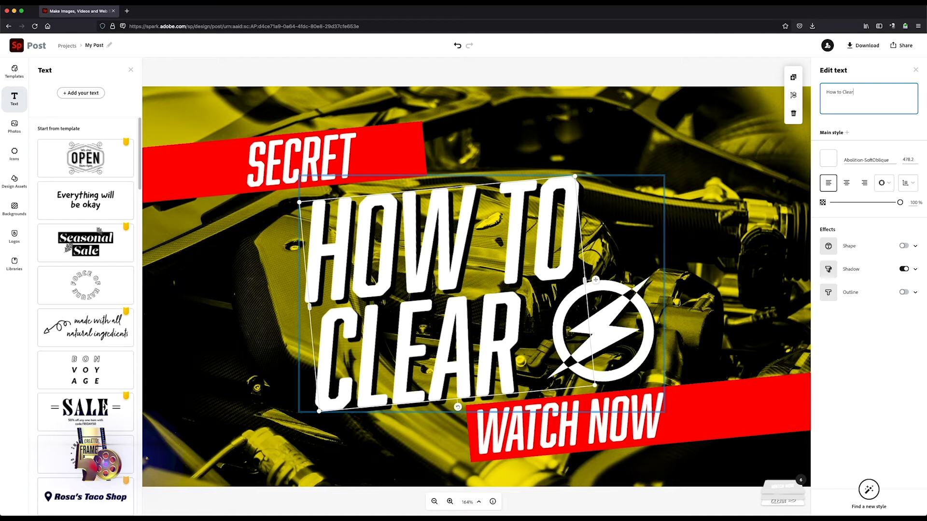
text(Mea)
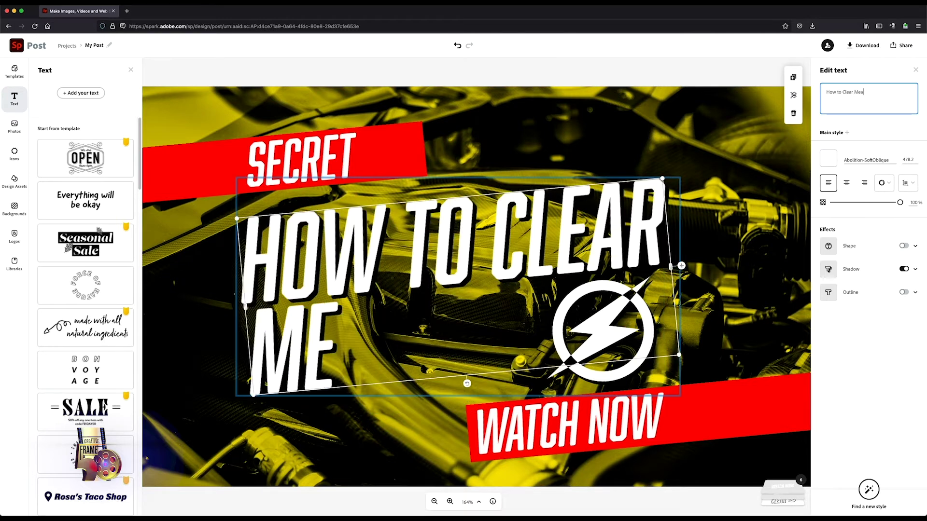
key(BackSpace)
text(dia)
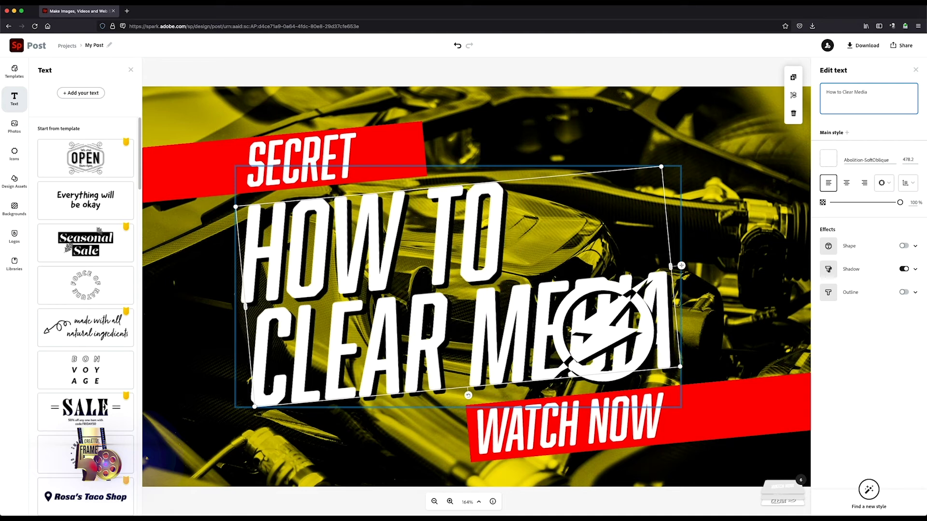
text( Cache)
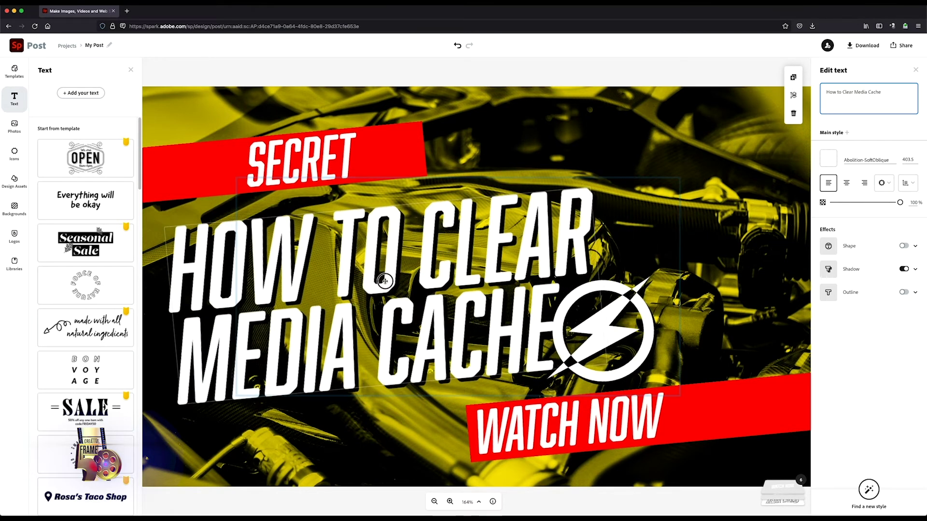
Move the lightning logo to the right of the headline and reposition the headline so it fits fully inside the canvas.
click(641, 334)
drag(645, 332, 805, 309)
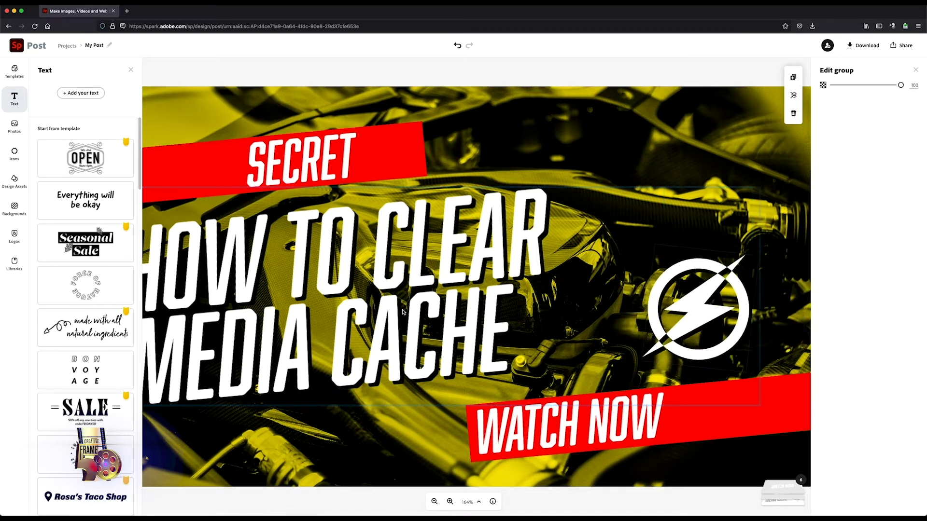
click(385, 266)
drag(387, 251, 481, 242)
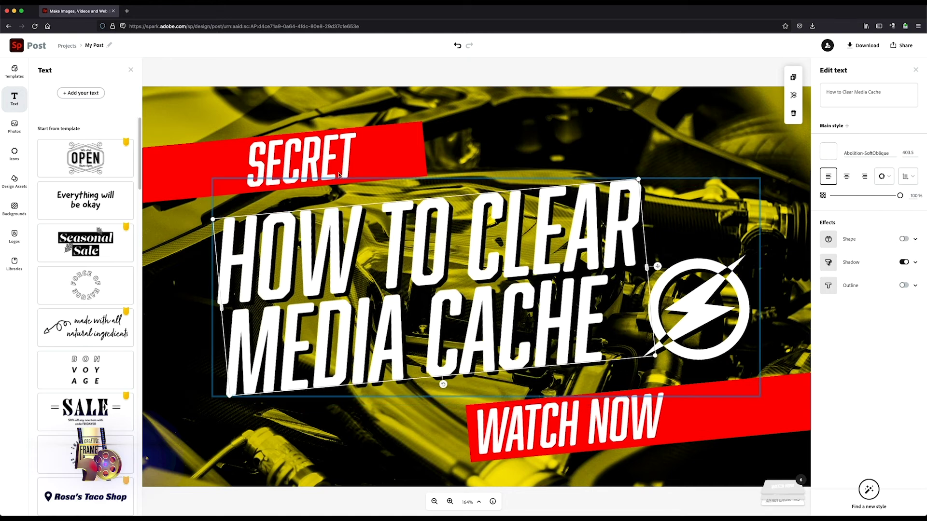
Change the upper banner text to "Secret trick".
click(336, 155)
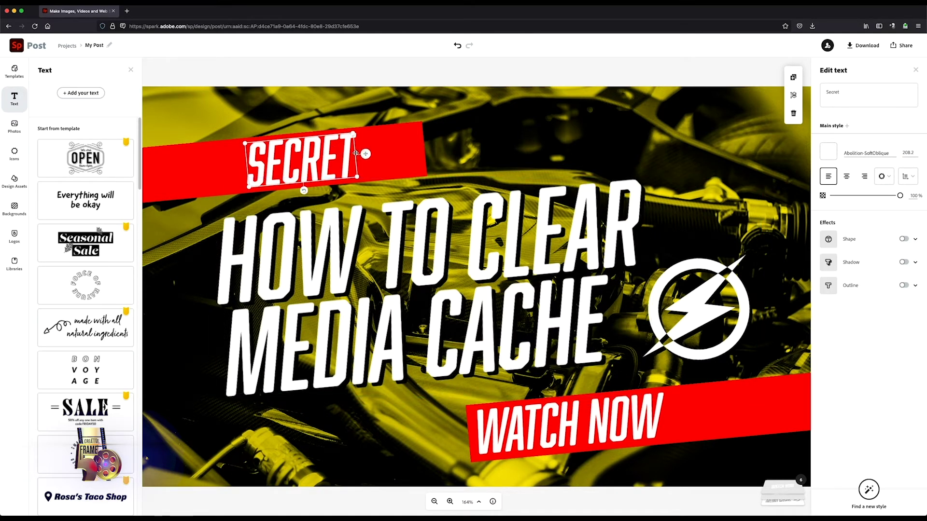
click(852, 95)
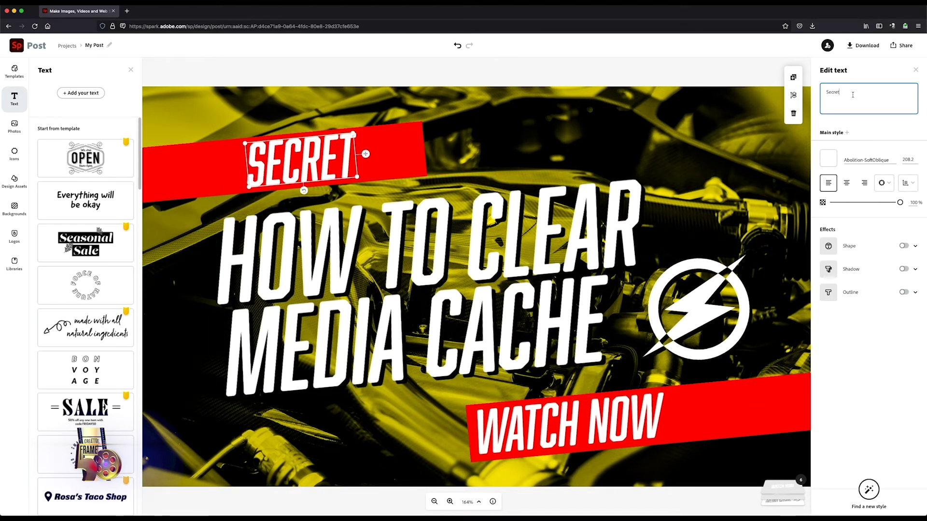
text(trik)
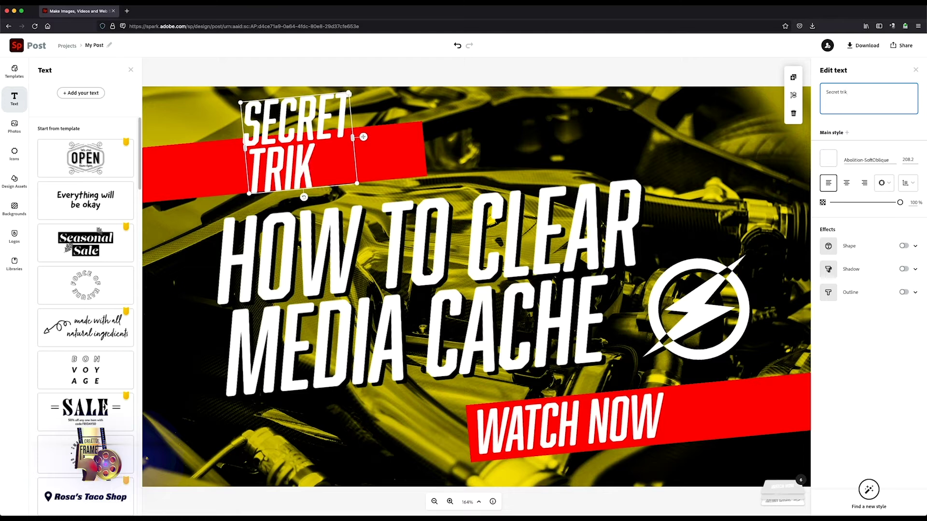
key(BackSpace)
key(BackSpace)
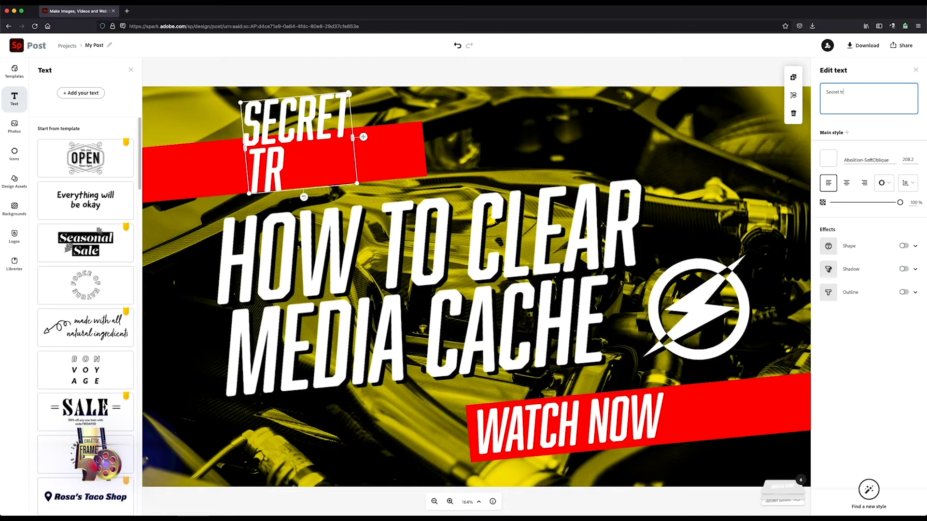
text(ick)
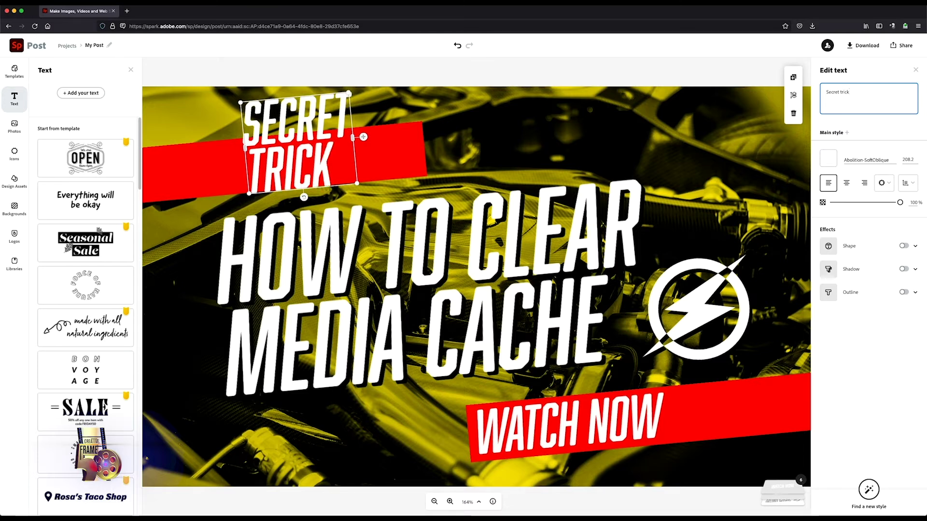
Widen the "Secret trick" text box to fit one line and place it within the upper red banner.
click(839, 92)
click(859, 91)
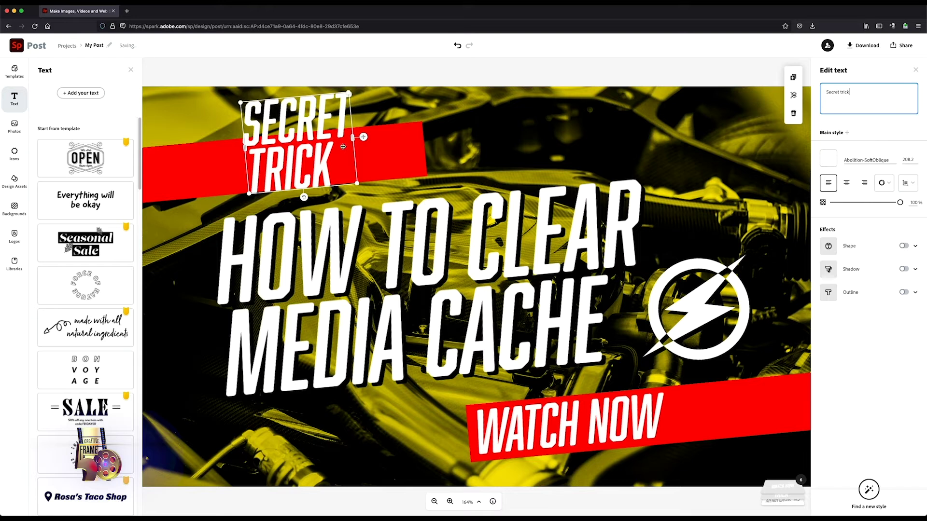
drag(356, 139, 478, 135)
drag(395, 132, 348, 177)
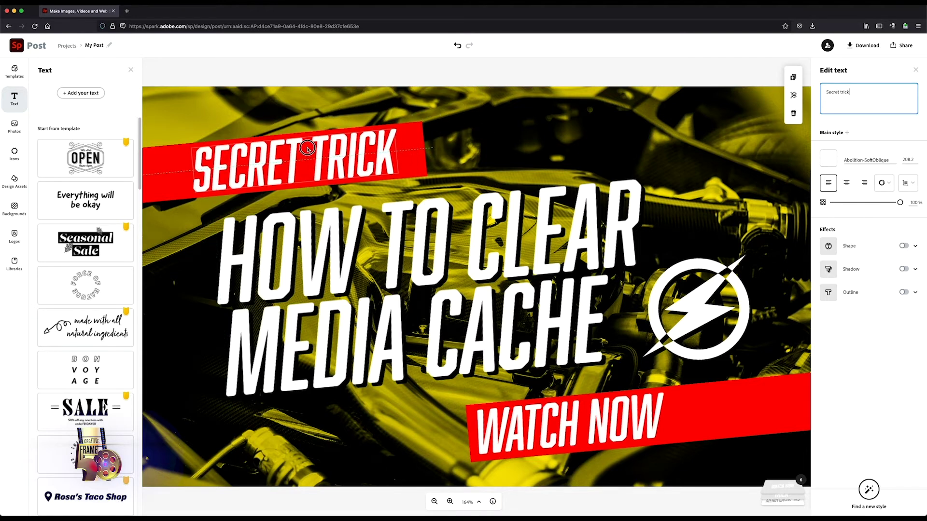
Replace the "Watch now" text on the lower red banner with "Adobe Premiere CC".
click(513, 247)
click(542, 239)
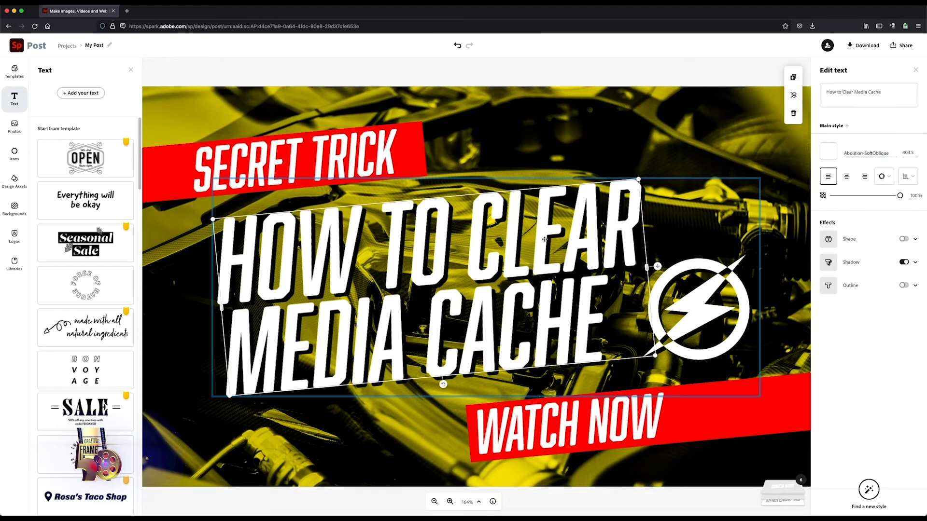
click(620, 430)
text(Ad)
key(BackSpace)
text(dobe)
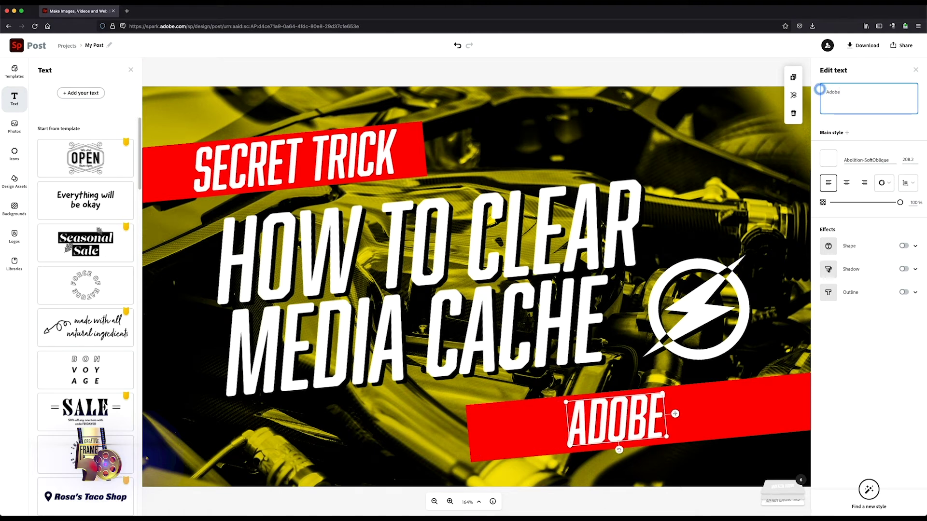
text( Pre)
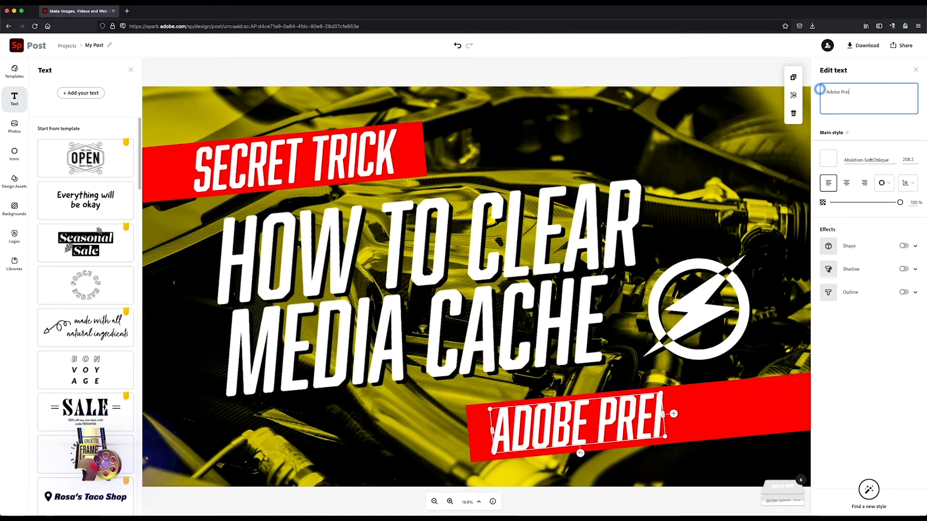
text(m)
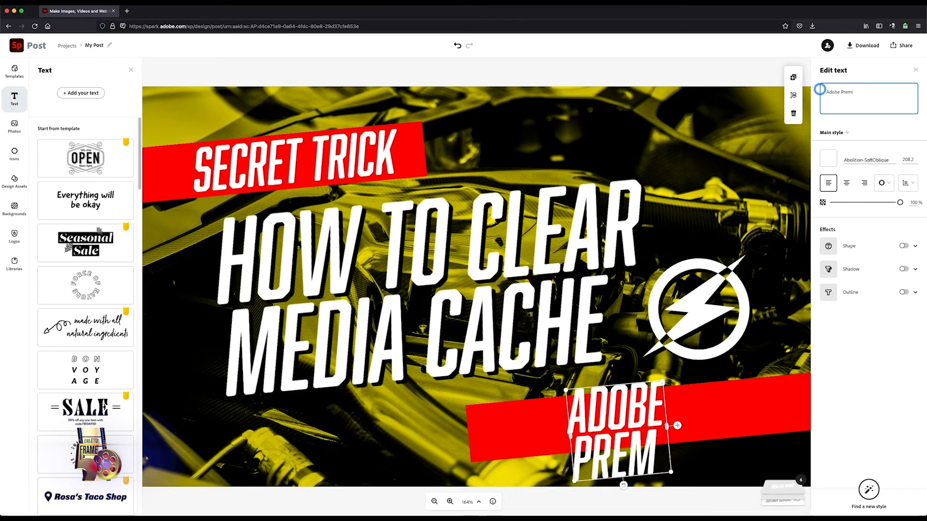
text(iere)
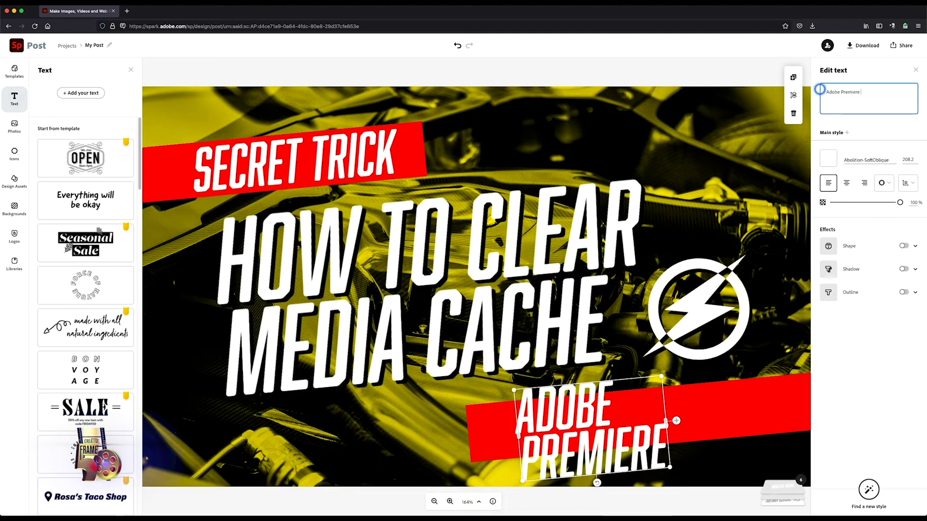
text( CC)
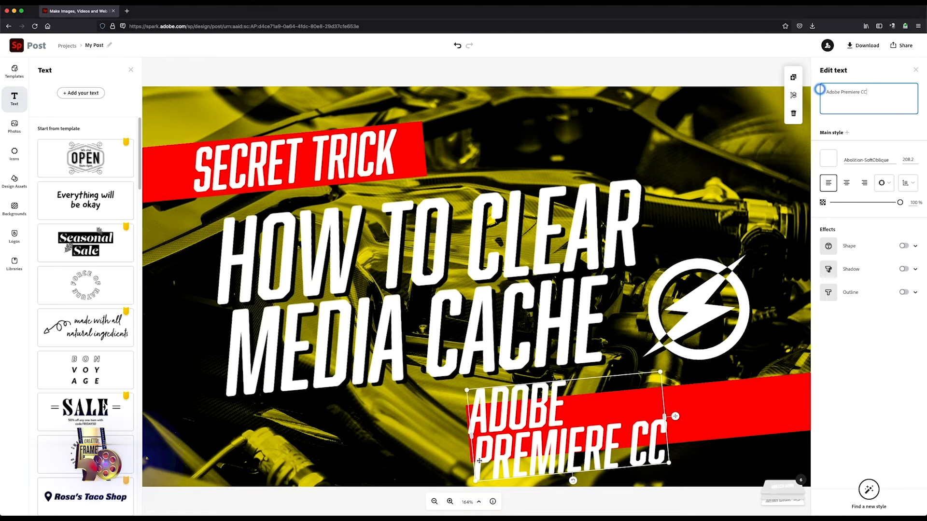
Widen the "Adobe Premiere CC" text box to one line on the lower red banner and change its text to "Adobe Premiere Pro".
drag(470, 435, 343, 442)
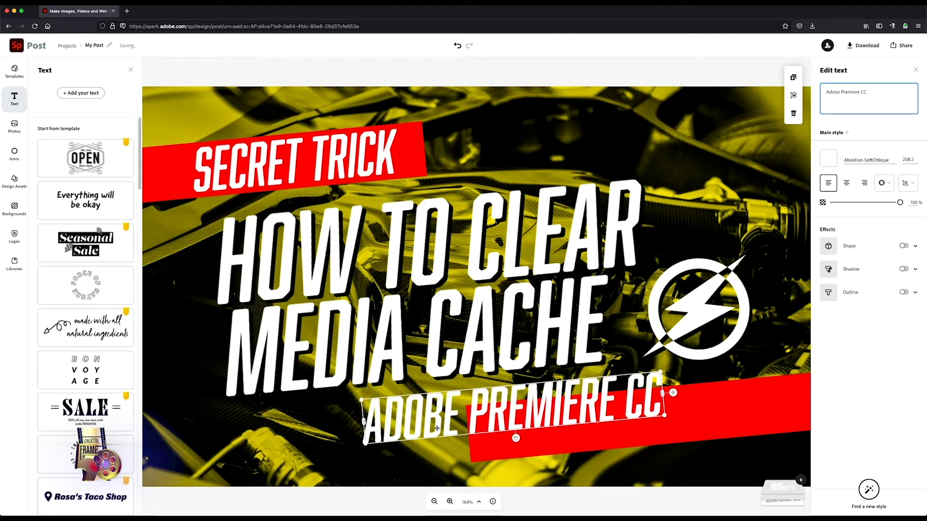
drag(487, 419, 616, 428)
click(854, 96)
drag(893, 94, 826, 93)
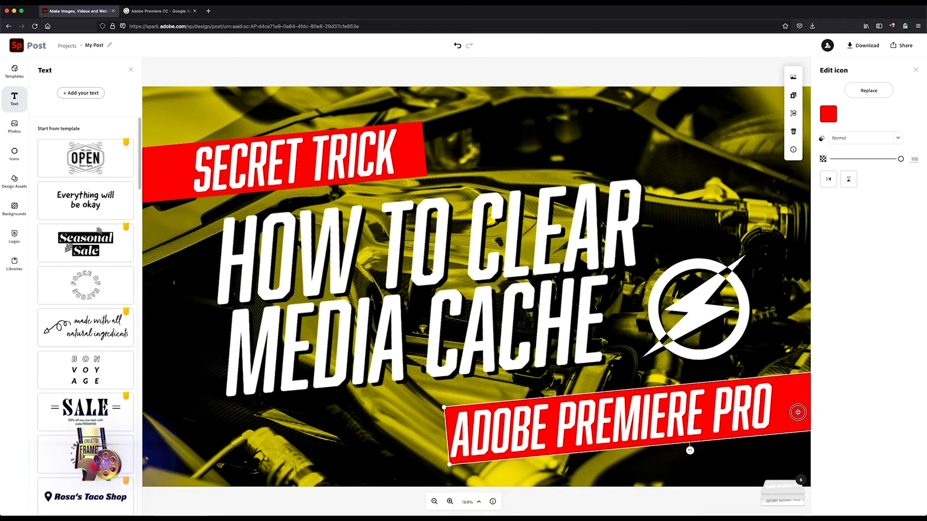
Shift the lower red banner further left and fit the extended text "Adobe Premiere Pro CC" on one line inside it.
drag(798, 412, 768, 413)
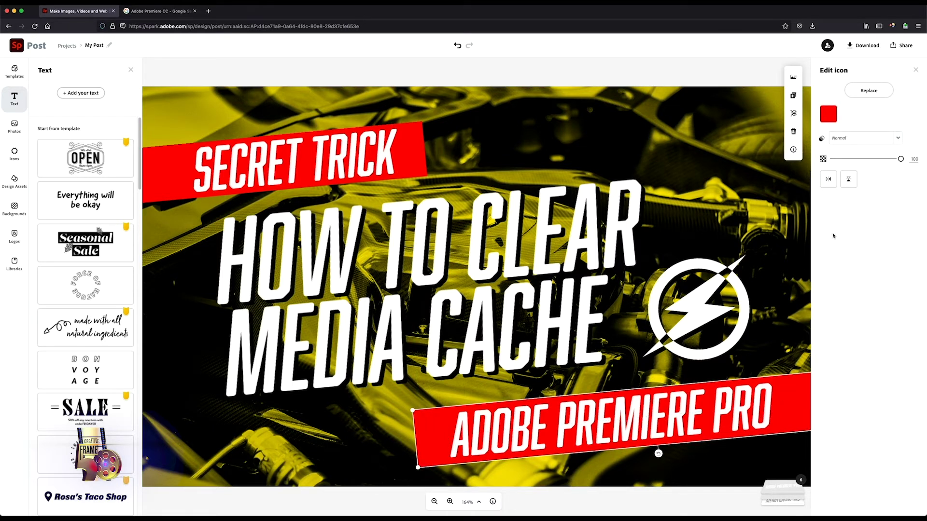
click(746, 397)
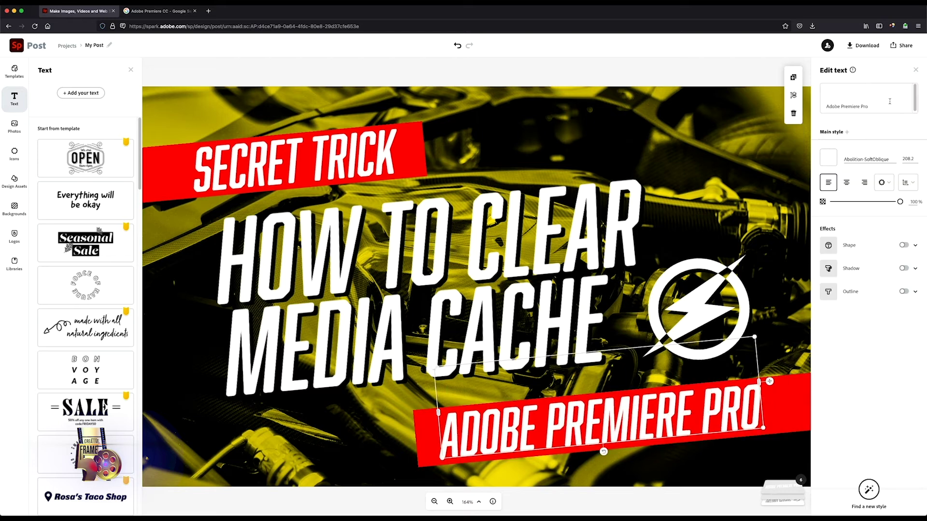
text(CC)
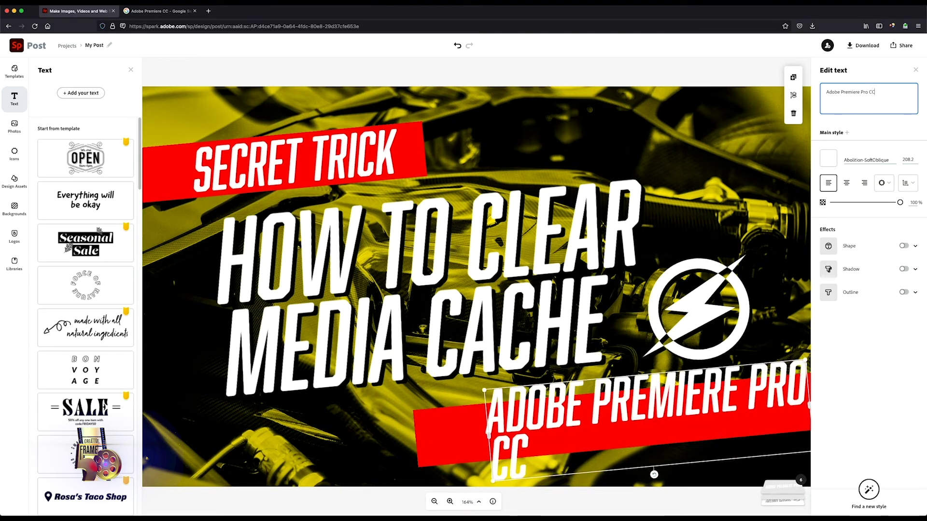
drag(496, 425, 426, 430)
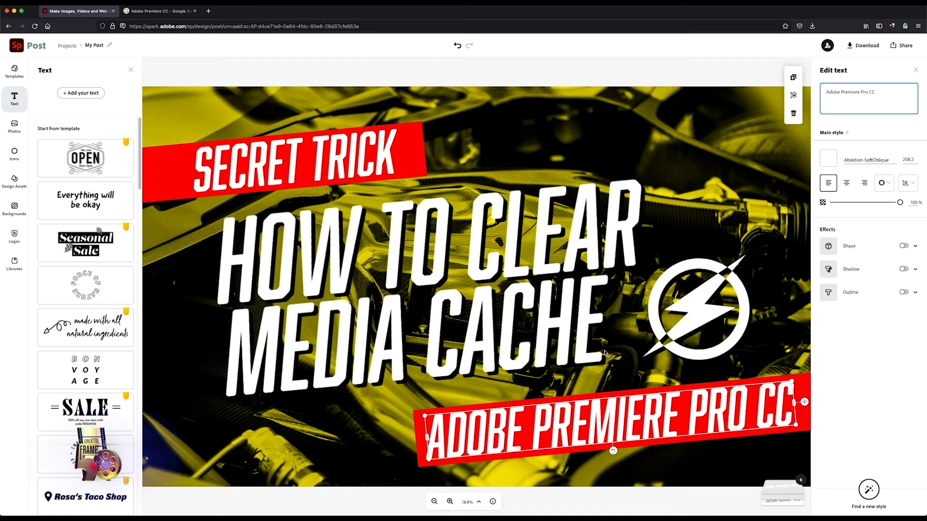
Change the headline to "How to Remove Media Cache..." and shift the lightning logo right so it clears the text.
click(588, 351)
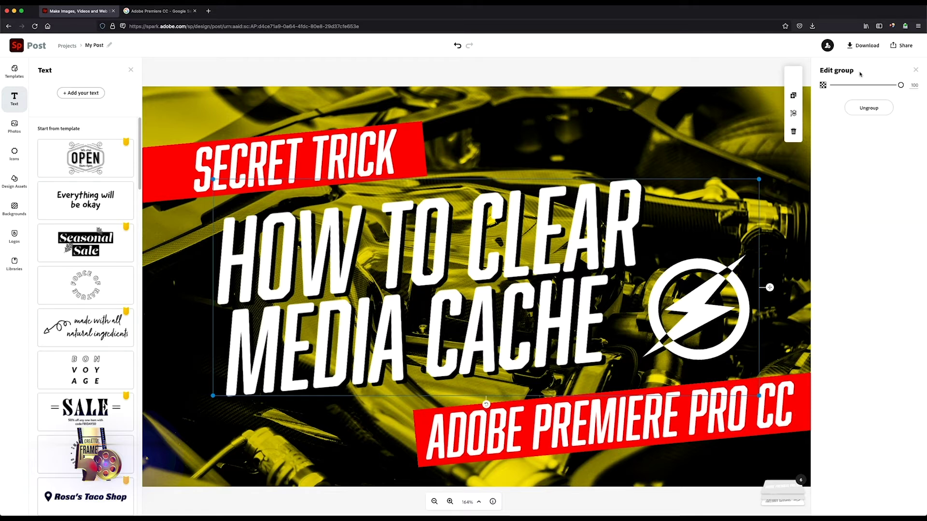
double_click(624, 212)
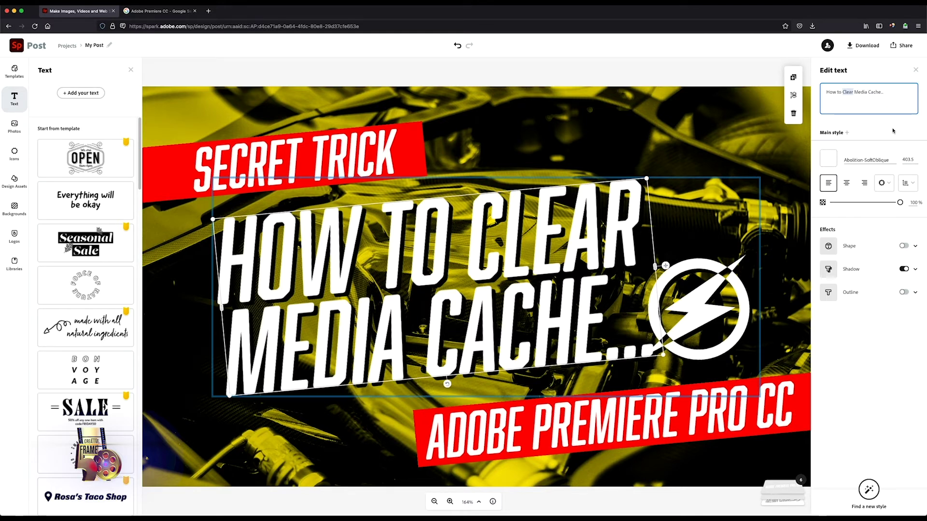
text(Re)
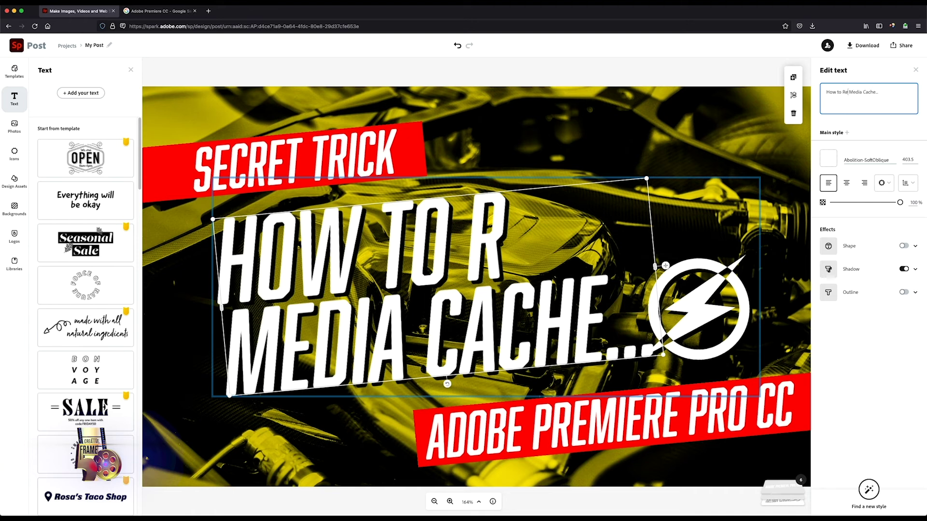
text(move)
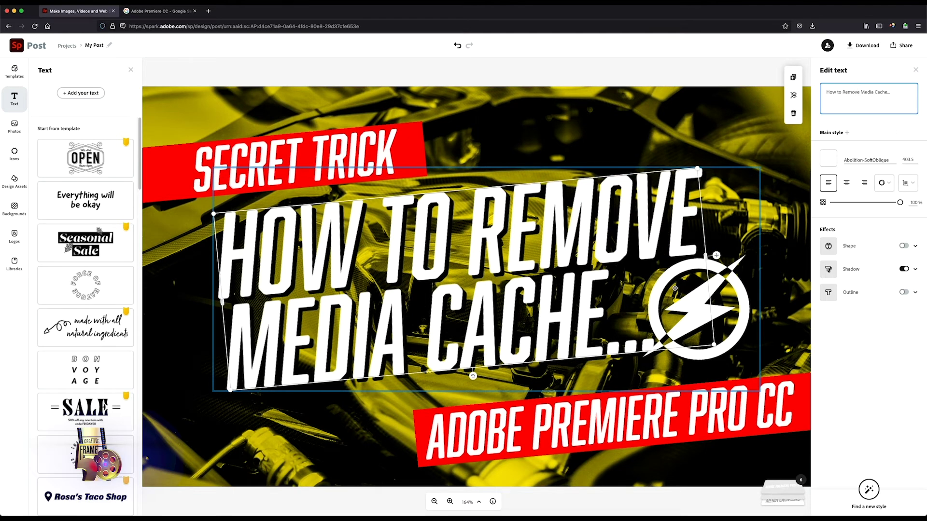
click(738, 310)
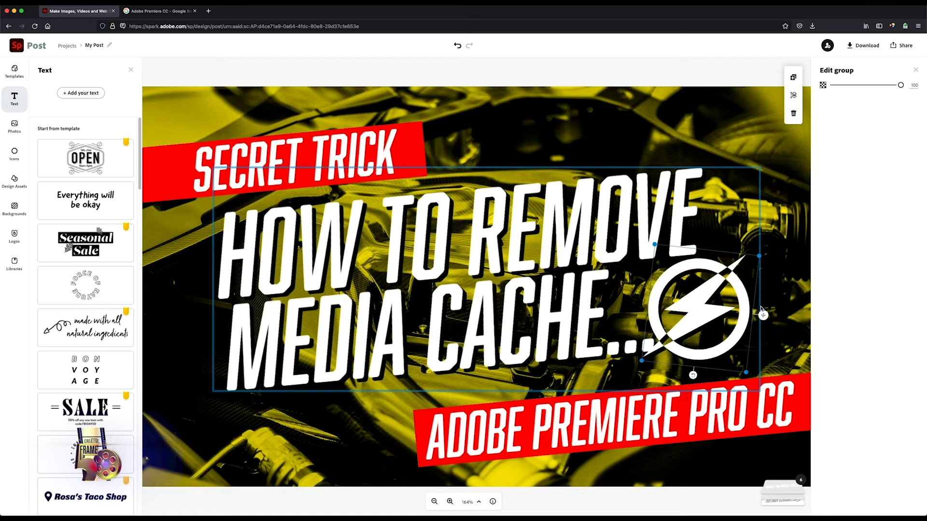
drag(745, 312, 769, 311)
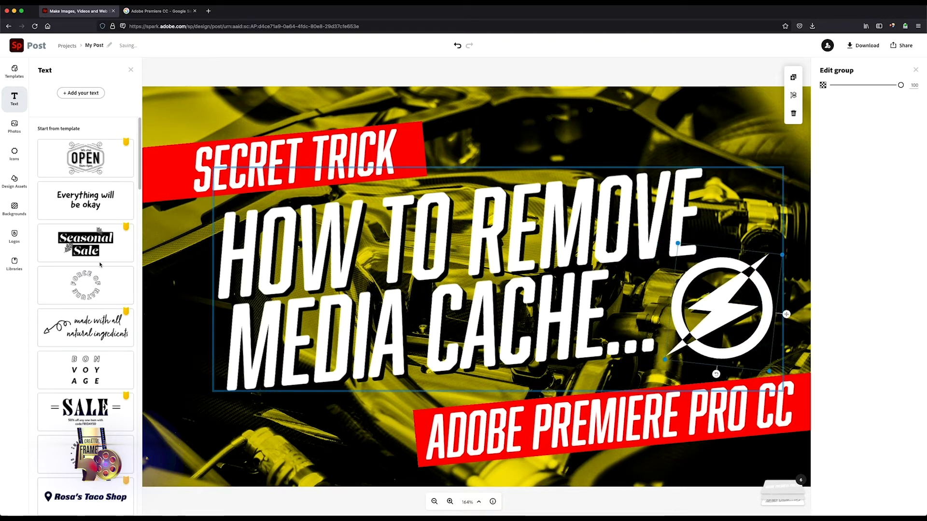
Add a brick-game icon from a "tech" icon search and delete the lightning logo beside the headline.
scroll(101, 265, down, 3)
scroll(100, 264, down, 12)
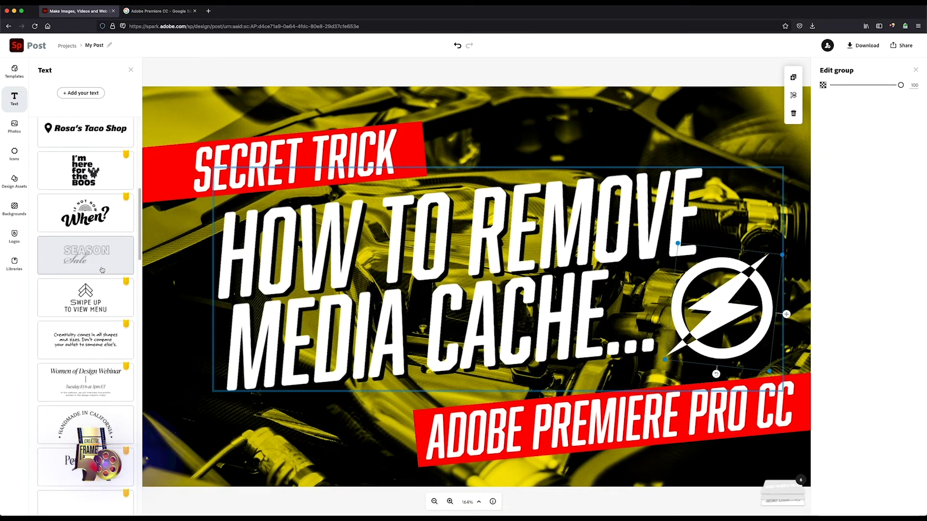
scroll(105, 276, down, 10)
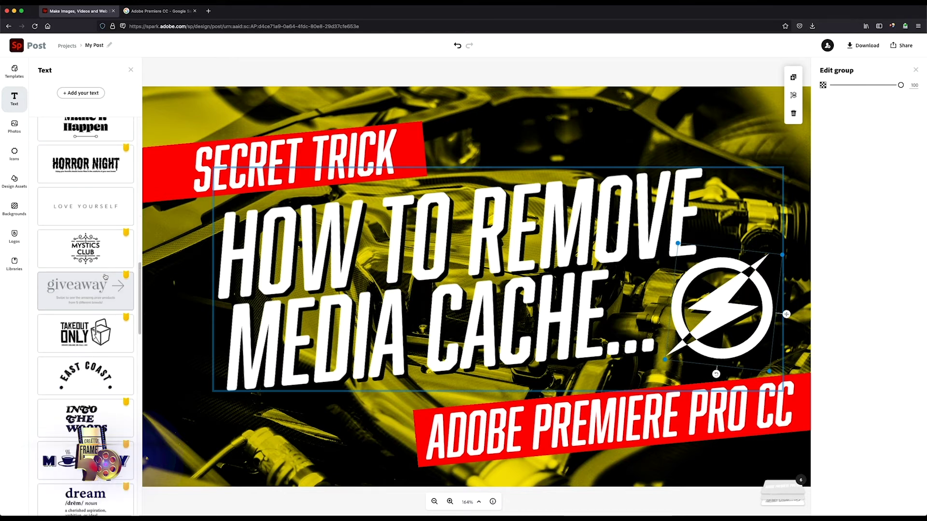
scroll(105, 277, down, 5)
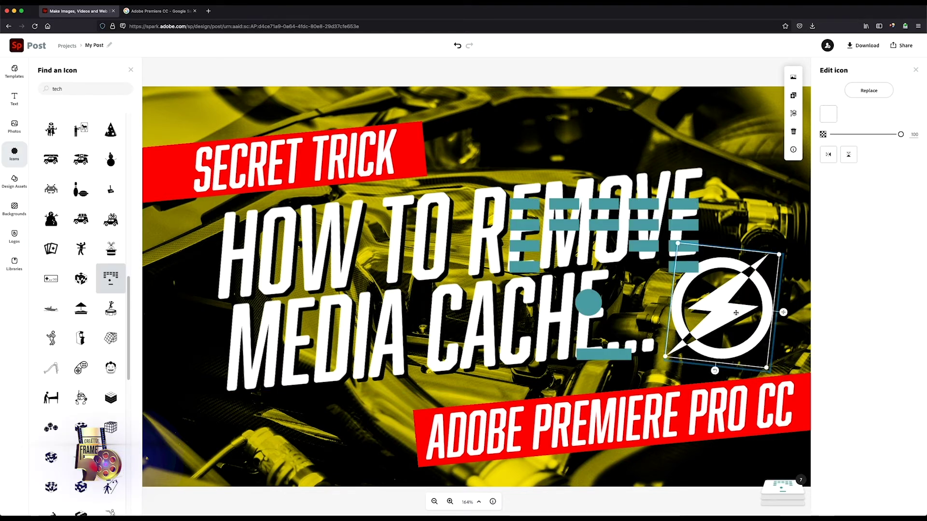
right_click(735, 313)
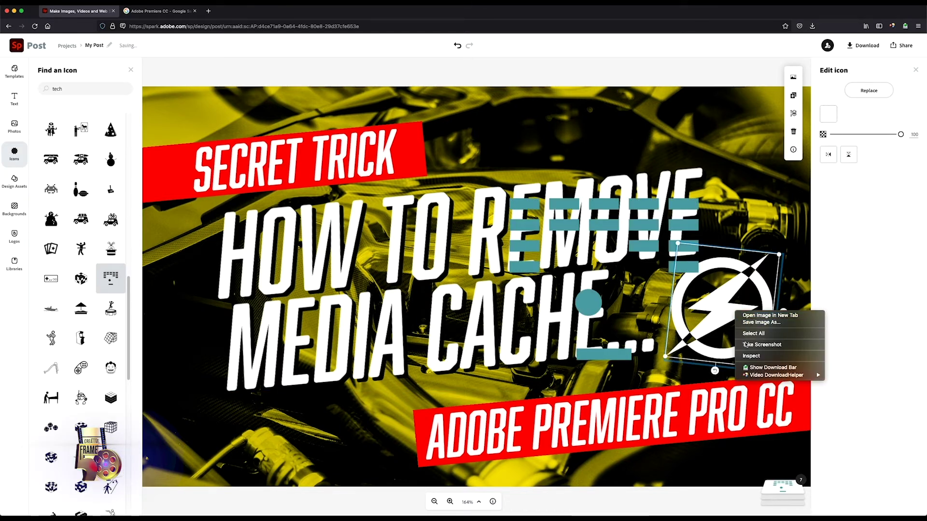
click(719, 316)
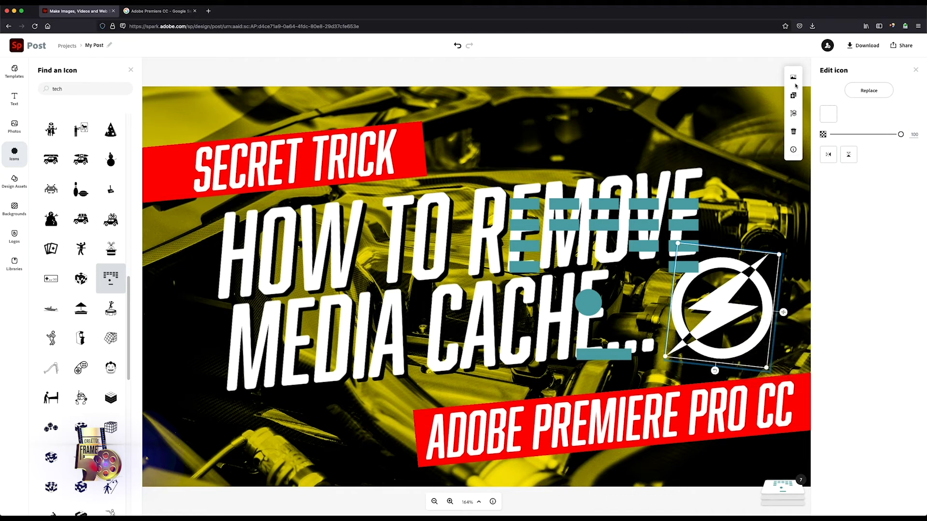
click(793, 132)
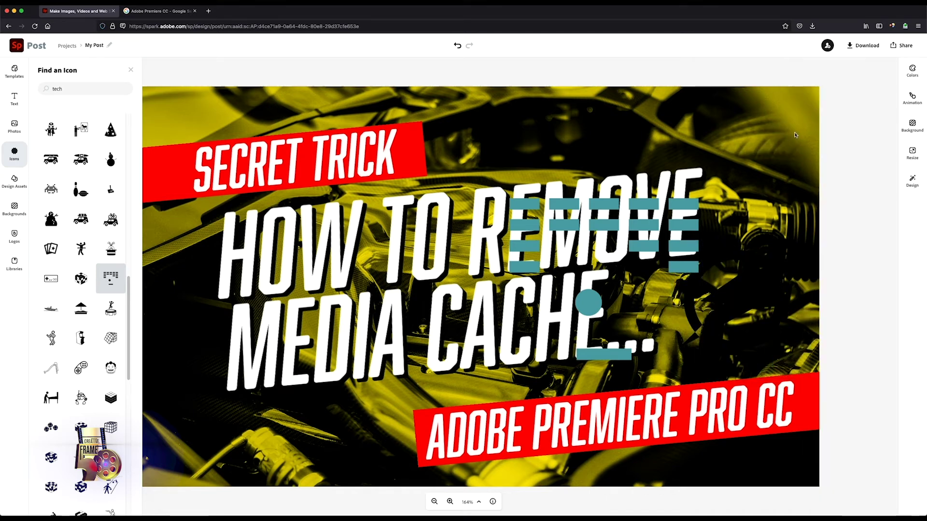
Try the teal brick-game icon at a smaller size to the right of the headline, and delete it from the design.
click(640, 225)
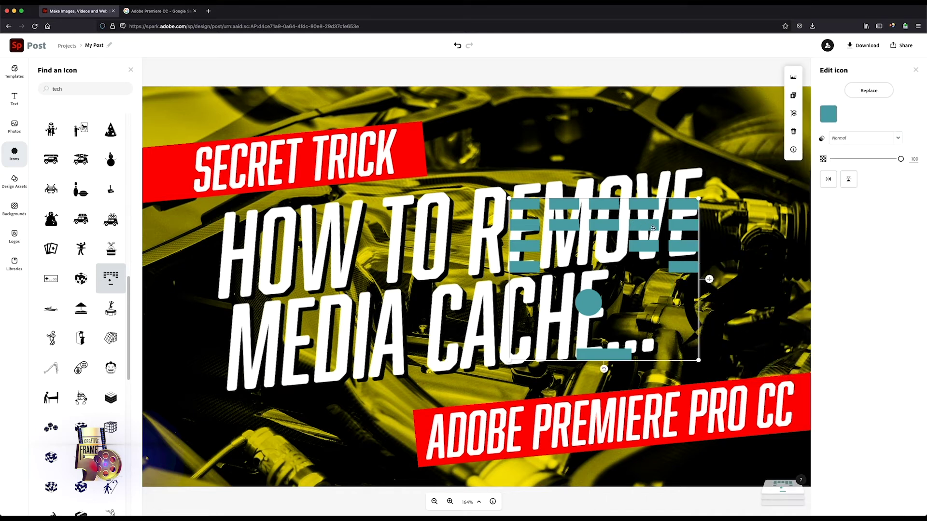
drag(640, 224, 745, 254)
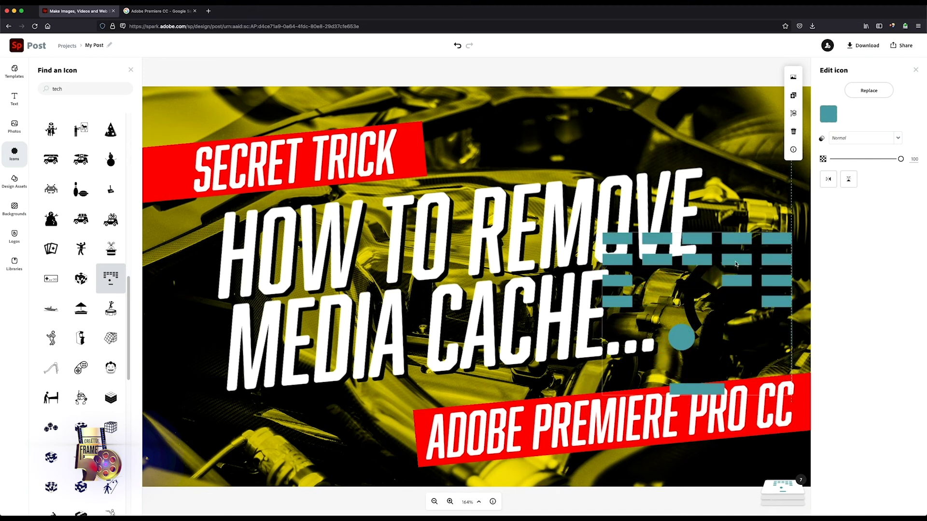
drag(602, 395, 705, 306)
drag(765, 239, 744, 278)
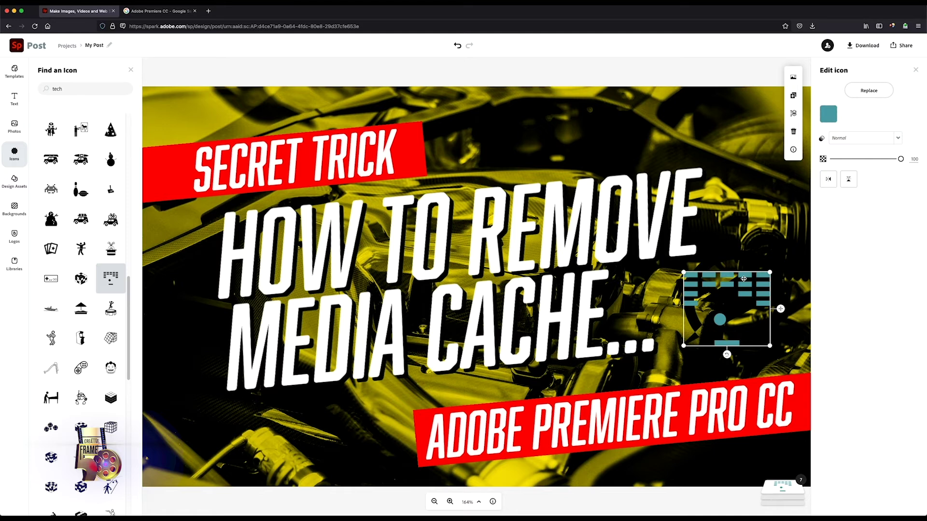
click(793, 131)
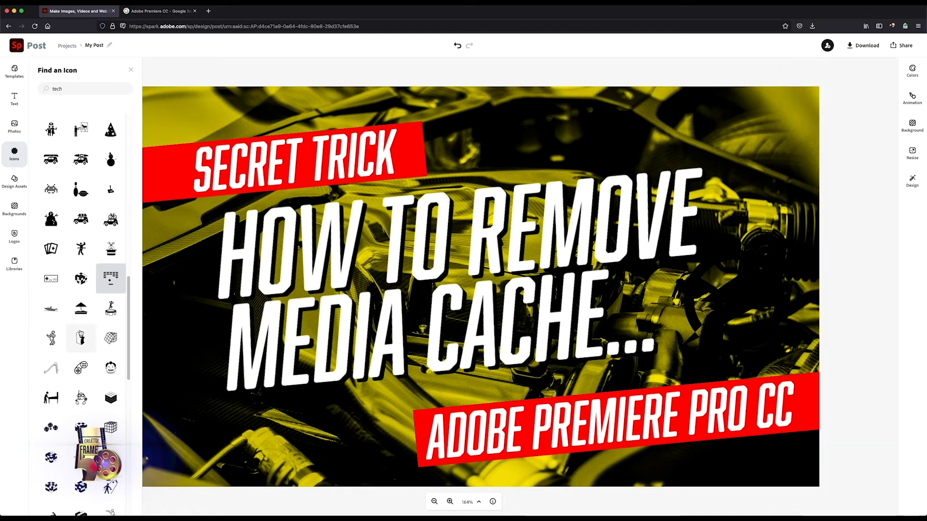
Add the outlined twisted puzzle-cube icon and place it to the right of the headline.
scroll(81, 333, down, 5)
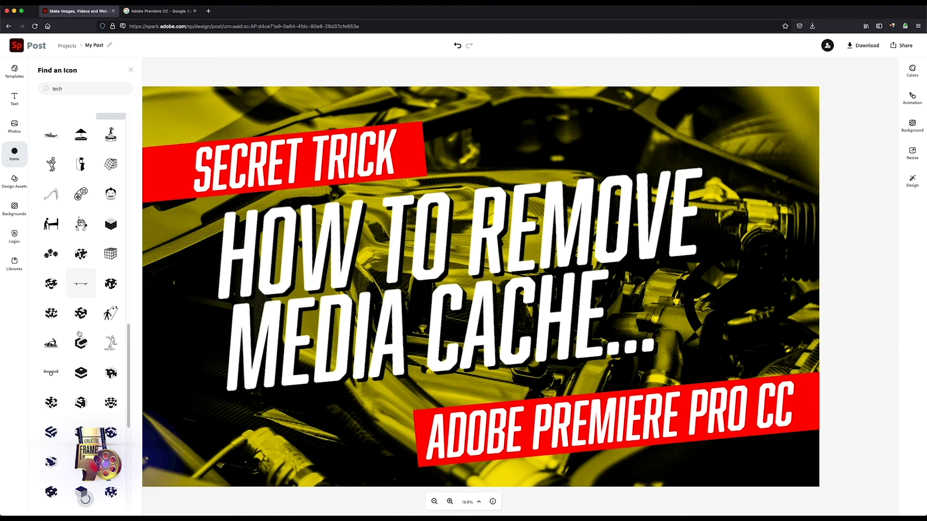
scroll(80, 334, down, 1)
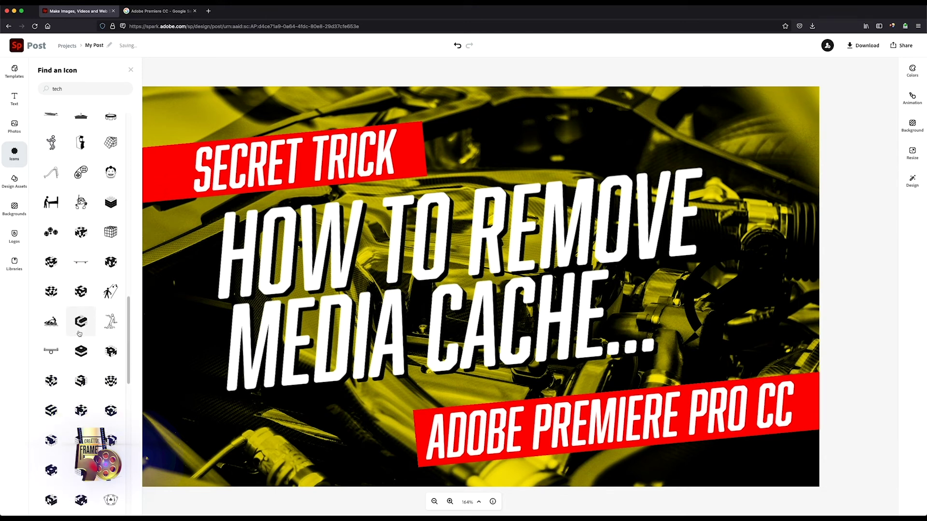
scroll(97, 314, up, 4)
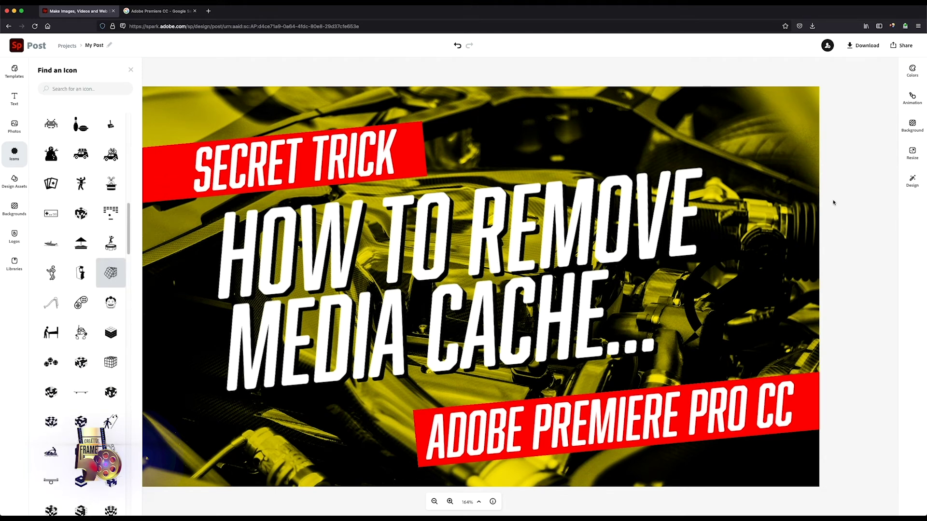
drag(768, 164, 765, 275)
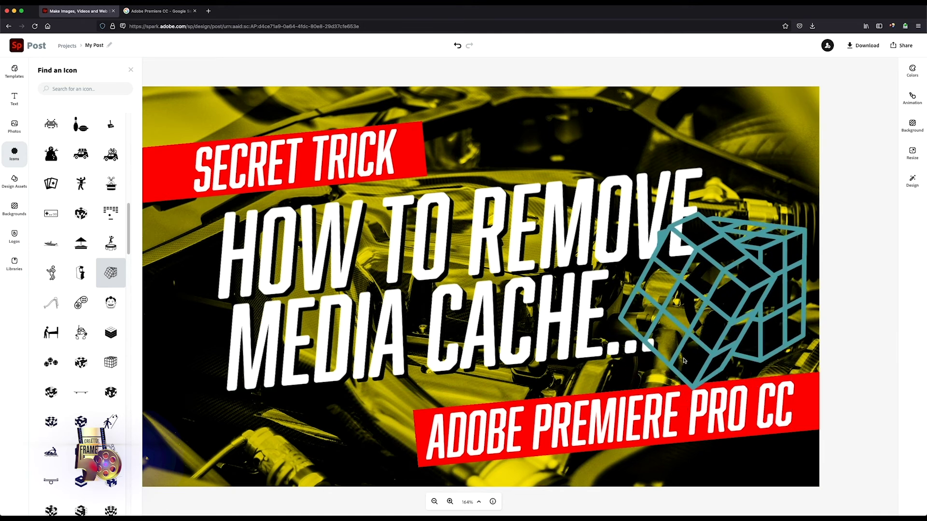
Shrink the puzzle-cube icon into the space above the lower red banner and move the headline left to clear it.
click(688, 235)
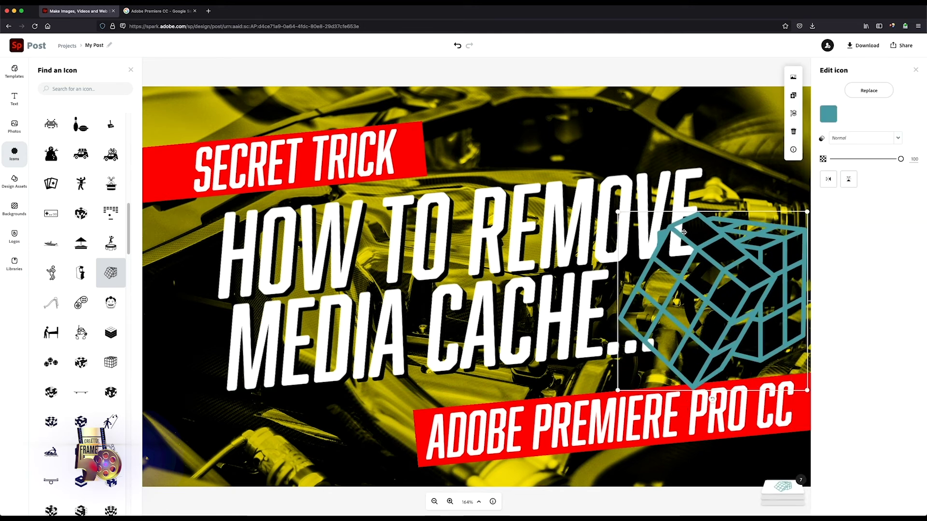
drag(618, 213, 673, 265)
drag(755, 321, 733, 305)
click(581, 236)
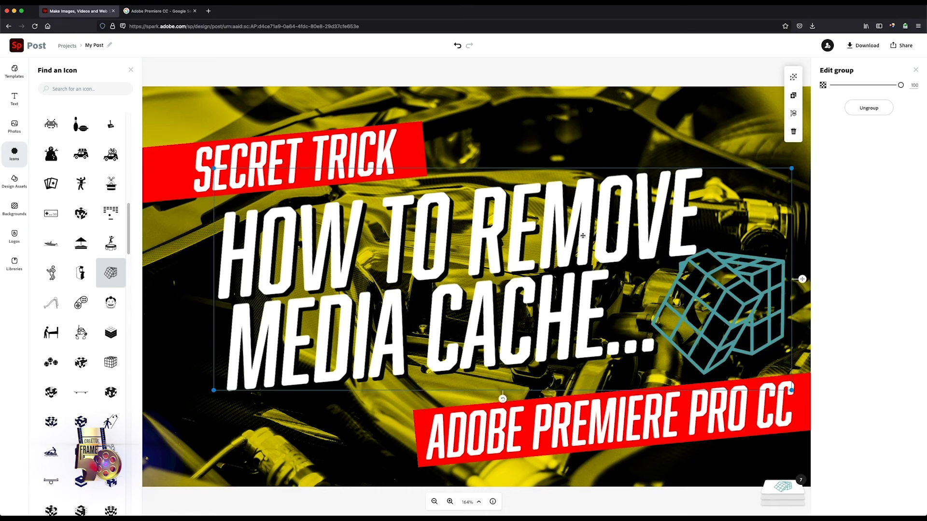
drag(582, 236, 531, 236)
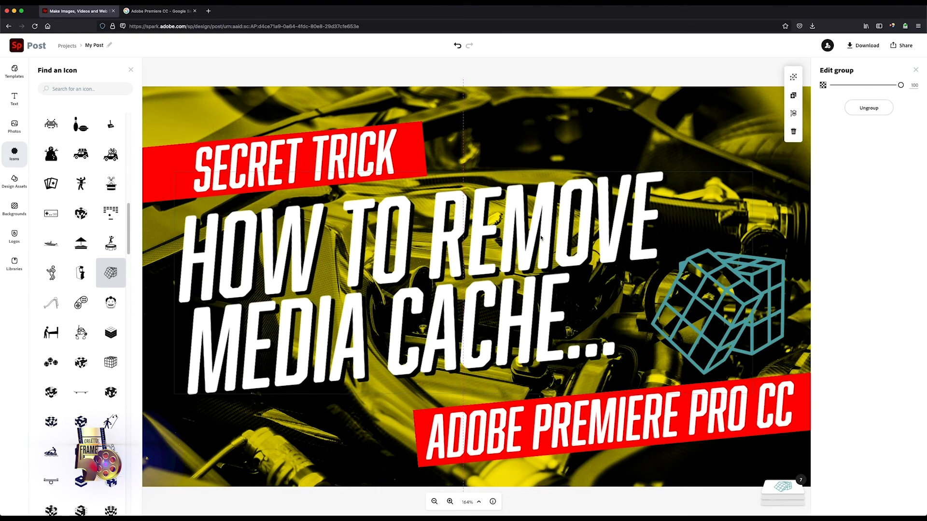
Nudge the puzzle-cube icon slightly upward, recolor it from teal to white, and flip it horizontally.
click(724, 297)
drag(719, 293, 721, 296)
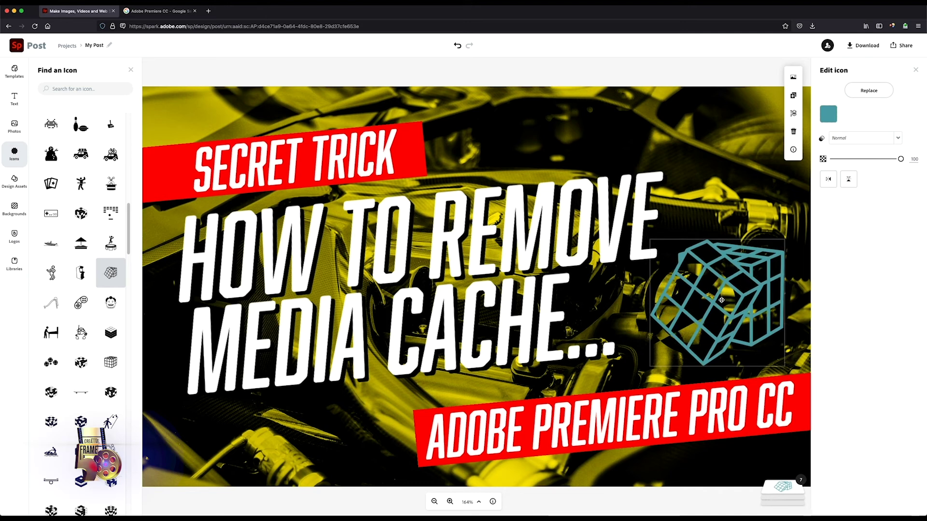
click(828, 116)
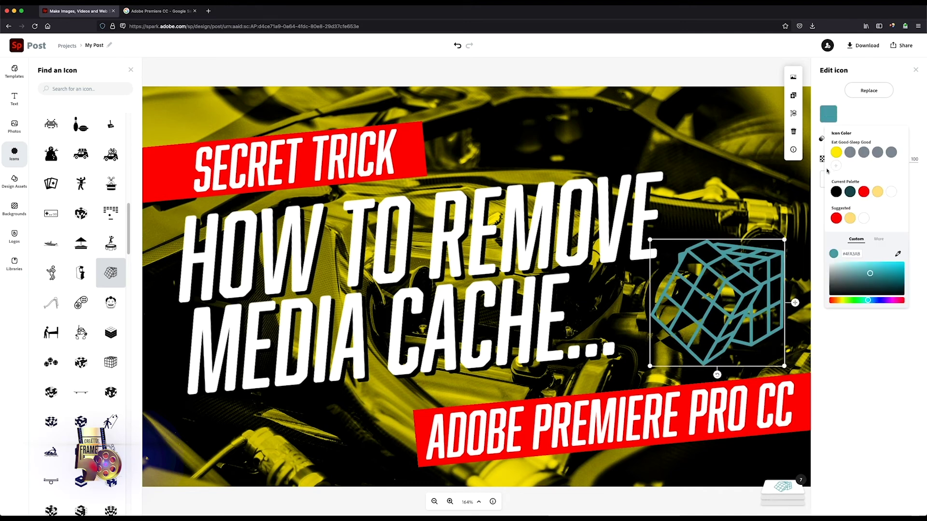
click(836, 152)
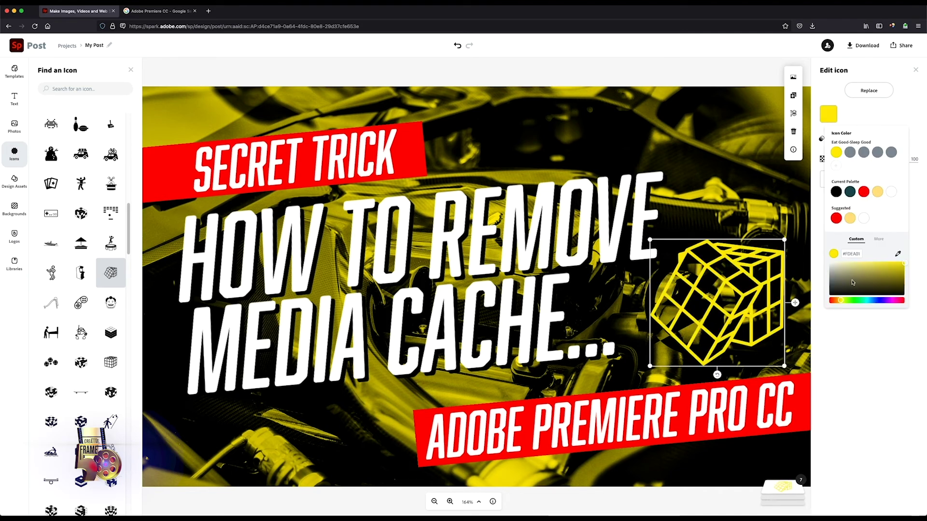
click(830, 264)
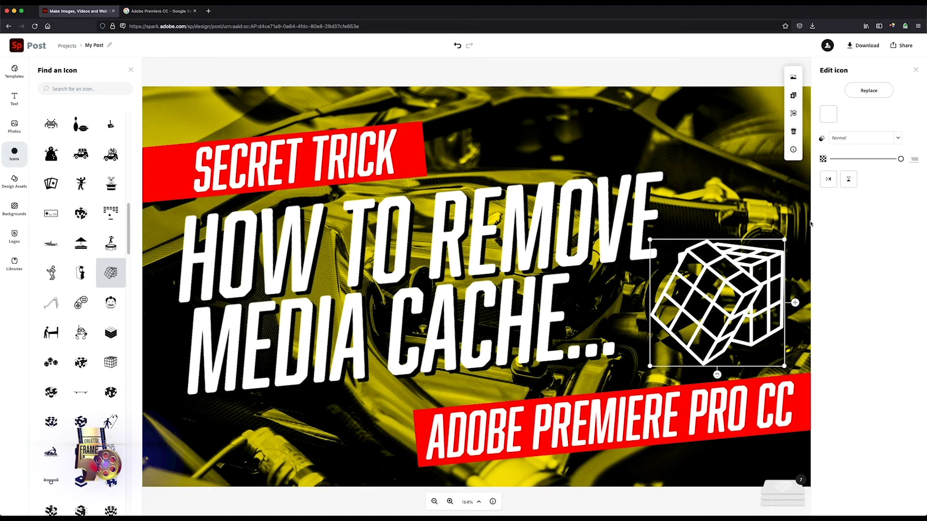
click(834, 184)
click(707, 297)
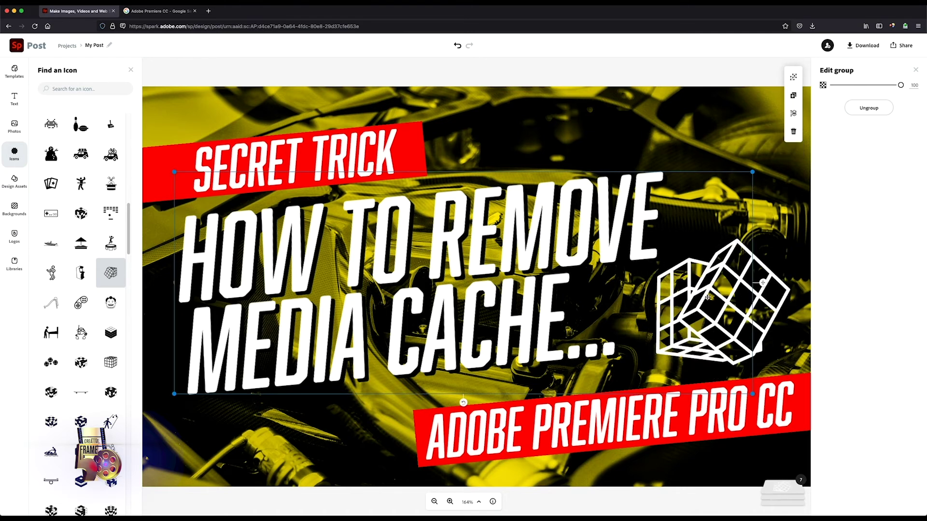
Try the background photo at scale 6 and rotation -92, and undo both adjustments.
click(331, 450)
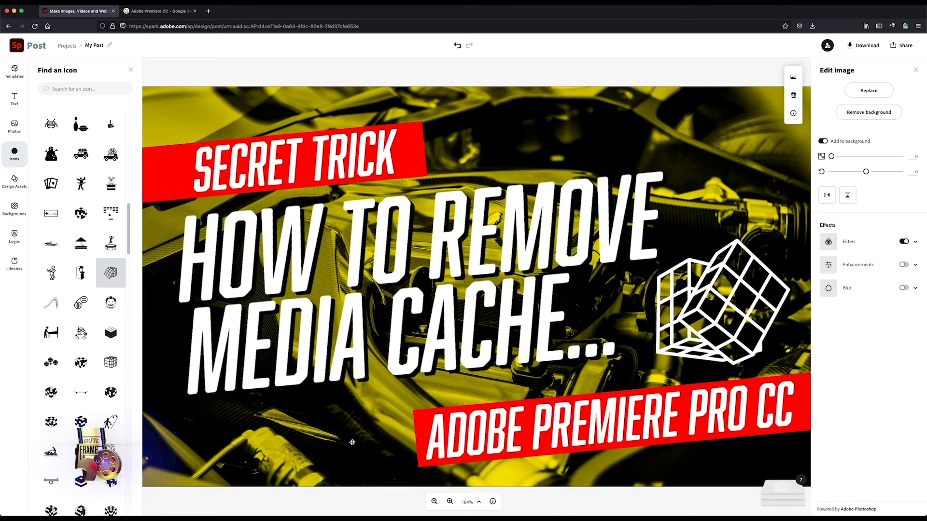
drag(831, 156, 848, 174)
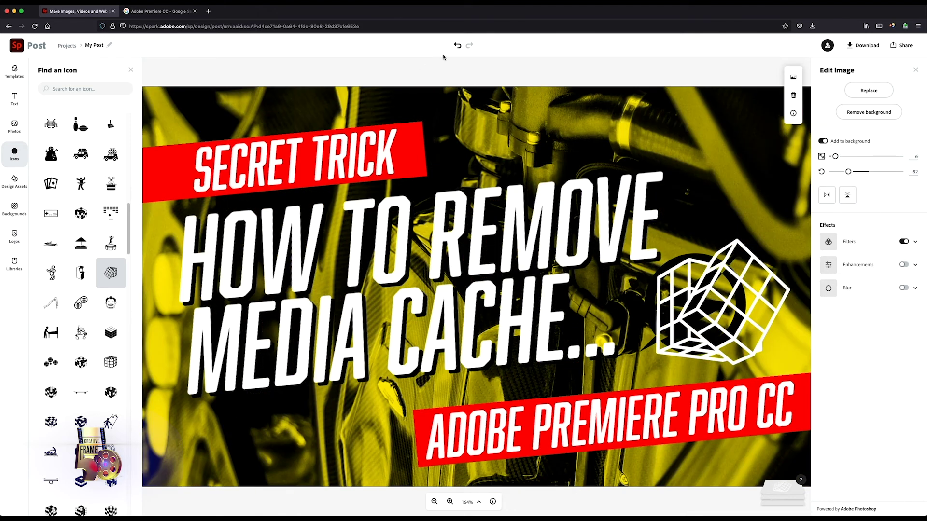
click(457, 45)
click(457, 45)
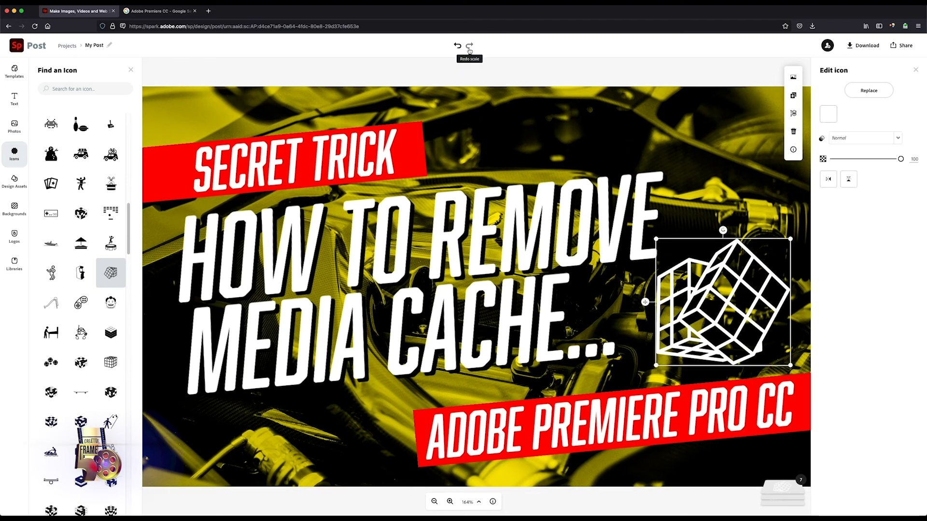
Undo the puzzle-cube icon's flip, white recolor and upward nudge.
click(458, 46)
click(458, 46)
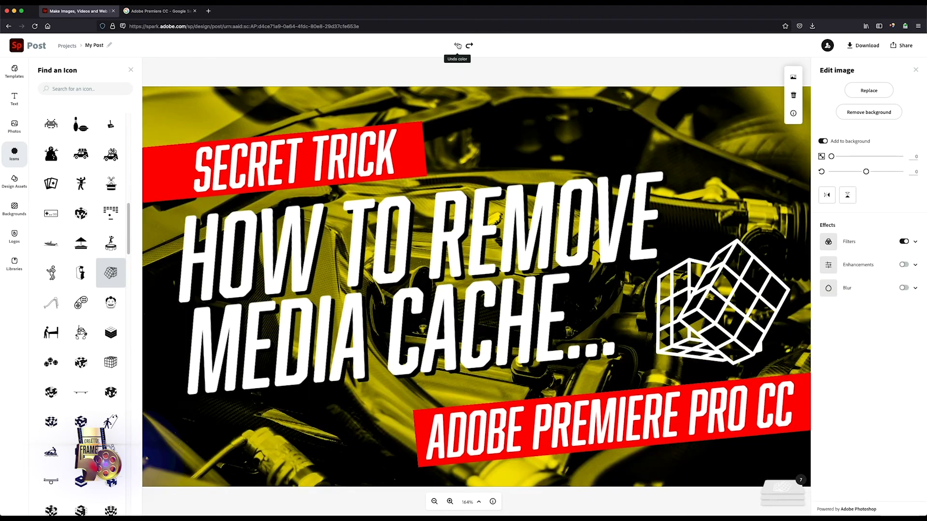
click(458, 46)
click(458, 46)
click(458, 45)
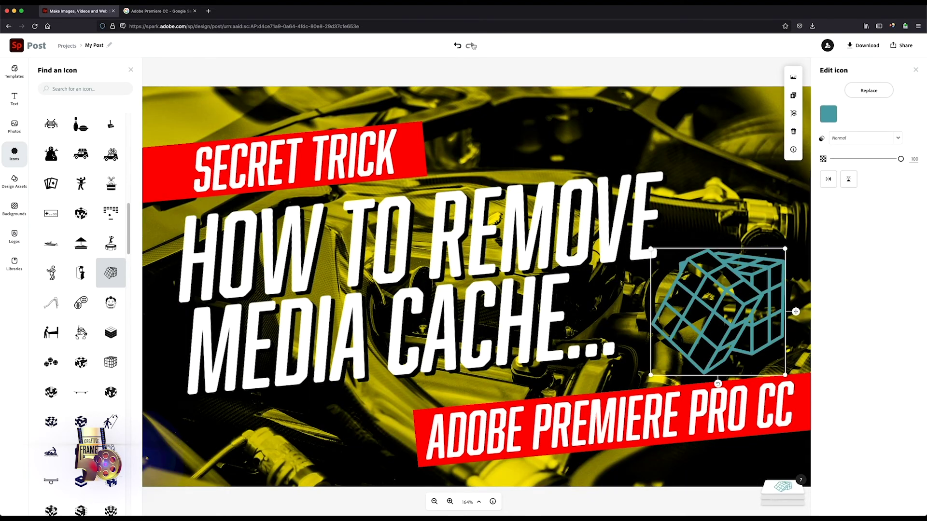
click(458, 46)
click(458, 46)
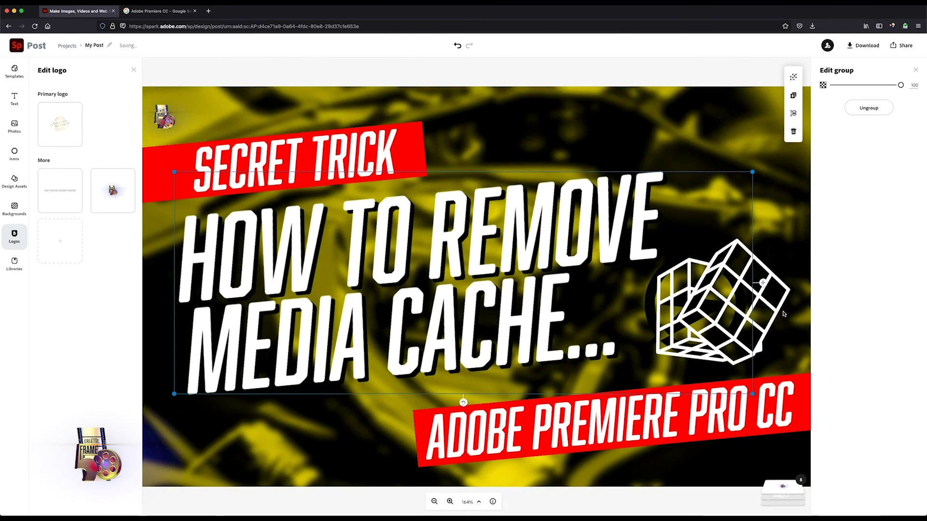
Undo the latest edits, including the added film-reel logo, to uncover the black lightning icon behind the puzzle cube.
click(732, 271)
key(super+z)
key(super+z)
key(super+z)
key(super+z)
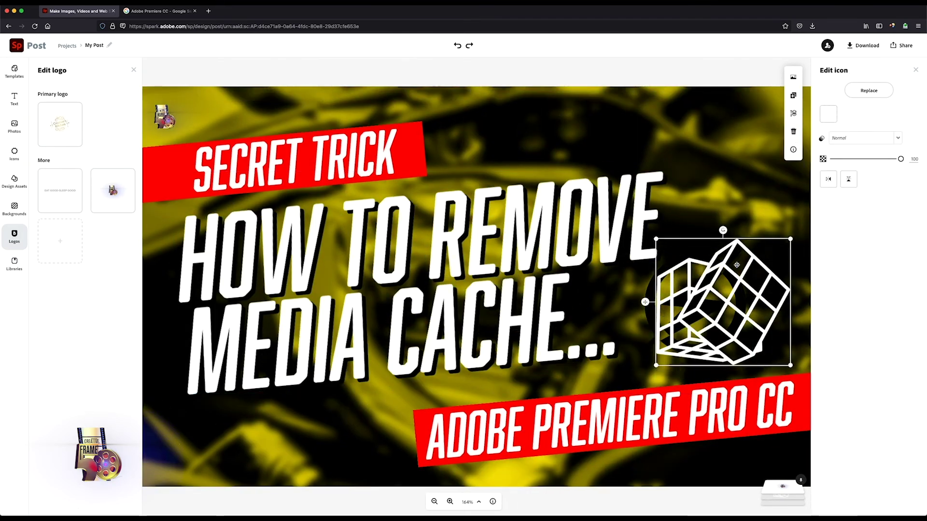
key(super+z)
key(super+z)
key(super+z)
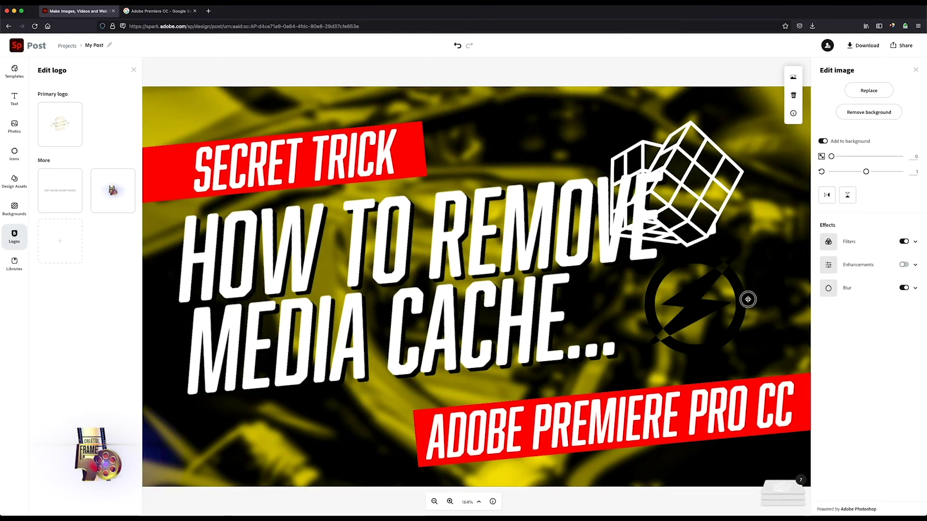
Undo the black lightning icon's placement and move the white puzzle cube beside the headline, just above the lower red banner.
key(super+z)
key(super+z)
key(super+z)
click(697, 192)
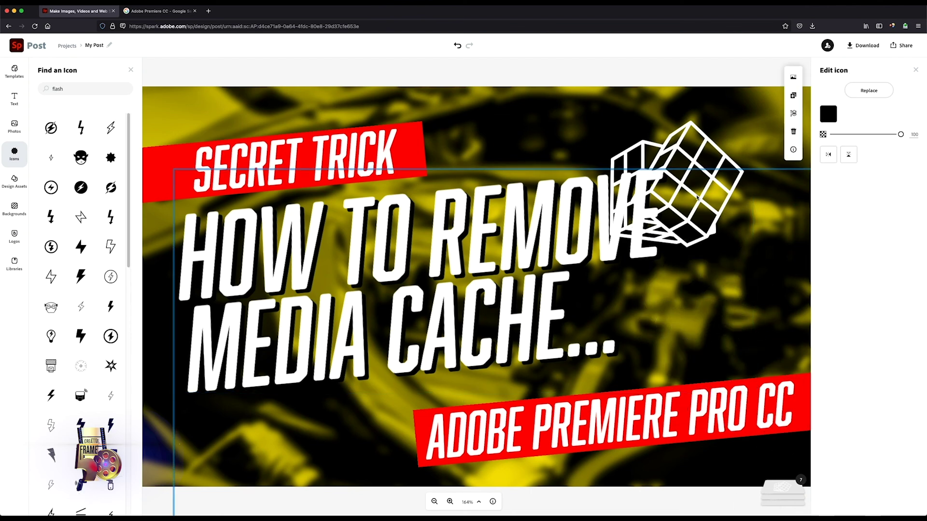
drag(714, 179, 751, 281)
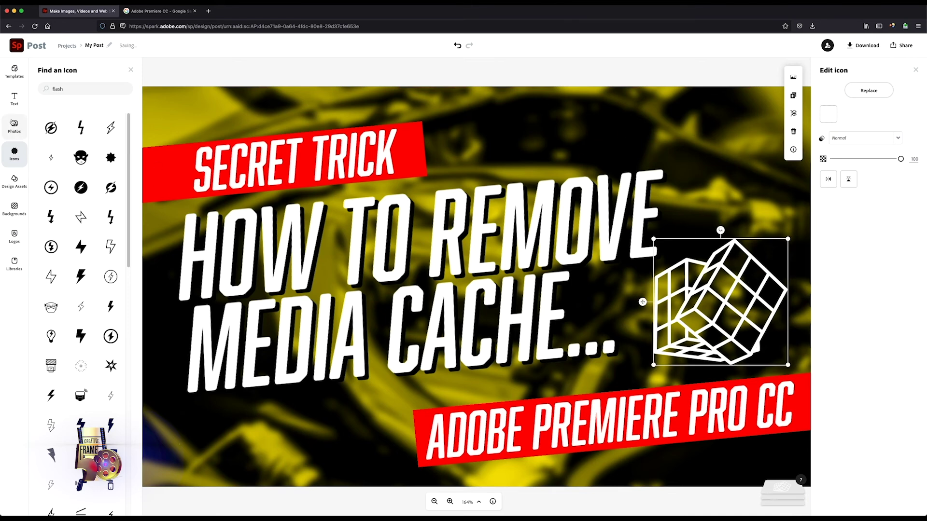
Add the saved film-reel logo to the design, enlarge it, and place it in the thumbnail's upper-right corner.
click(14, 123)
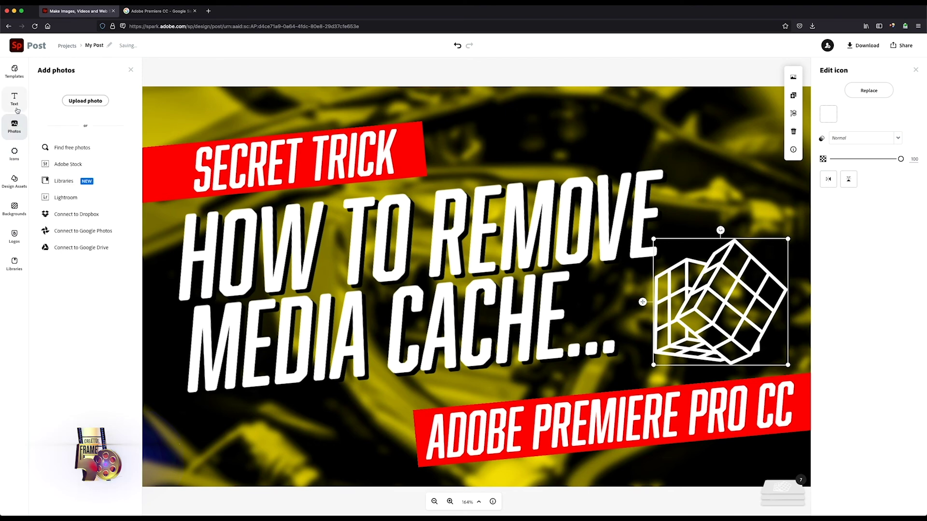
click(14, 236)
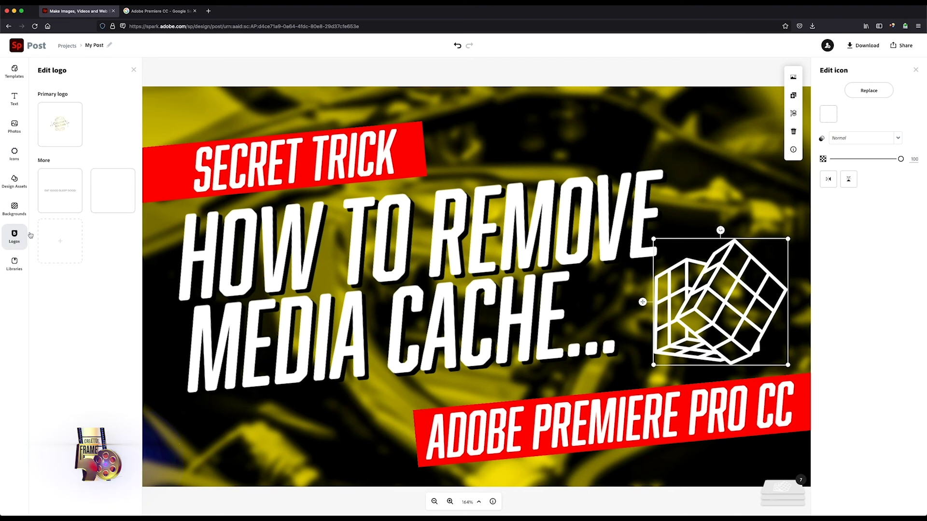
click(113, 190)
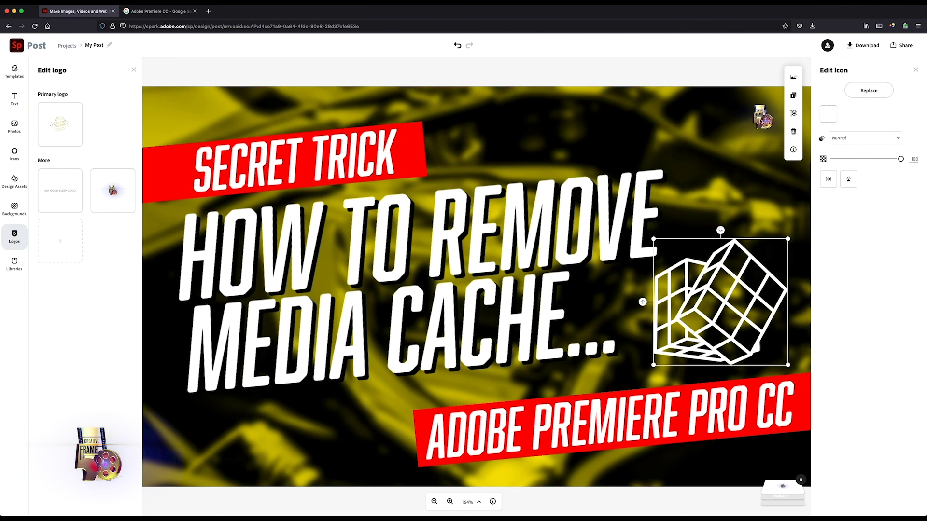
click(761, 119)
drag(719, 140, 638, 186)
drag(707, 155, 733, 146)
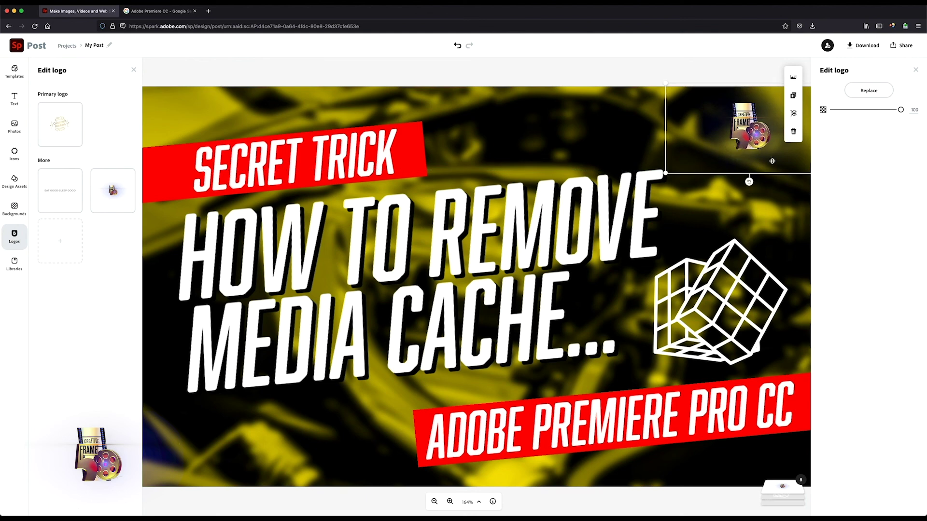
Save the downloaded thumbnail as the JPEG file My Post.jpg.
key(Escape)
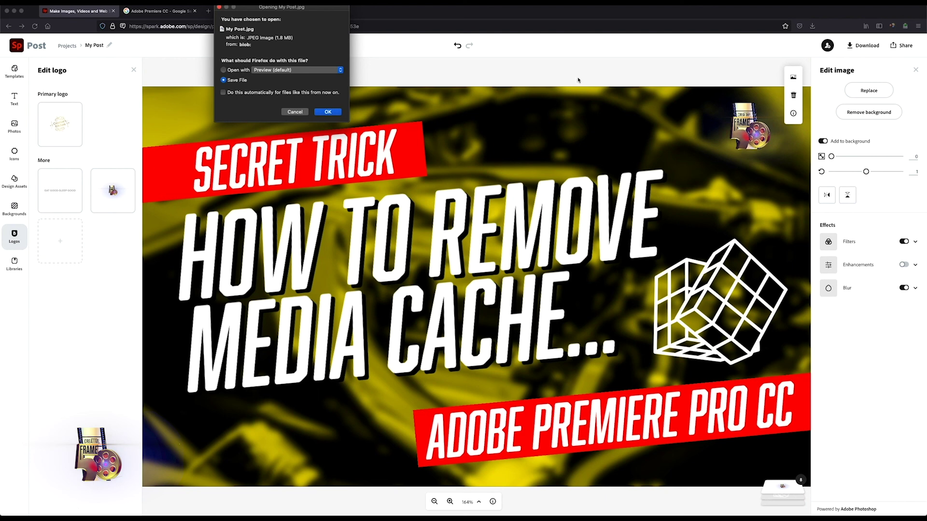
key(Return)
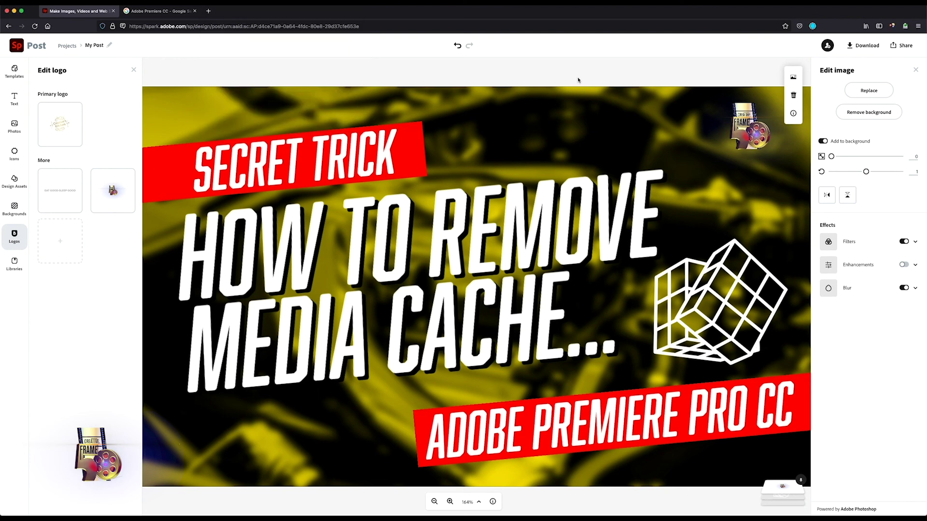